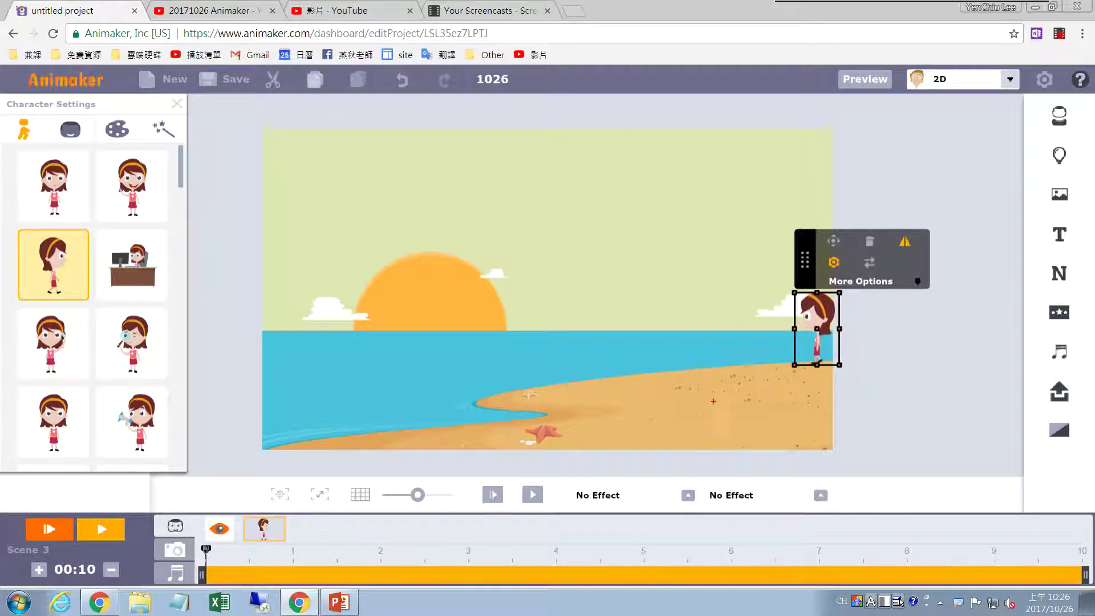
Consult the handwritten animation-methods slide in PowerPoint, and return to the Animaker project
mouse_move(830, 373)
mouse_down()
mouse_move(600, 368)
mouse_move(478, 402)
mouse_move(544, 419)
mouse_move(305, 456)
mouse_up()
key(alt+Tab)
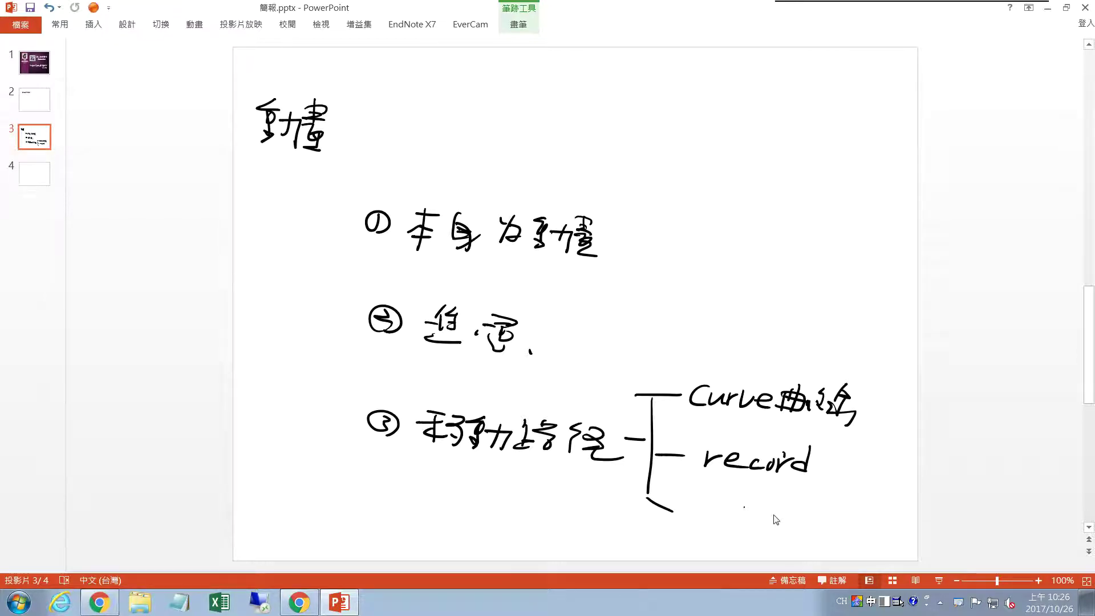
click(1047, 8)
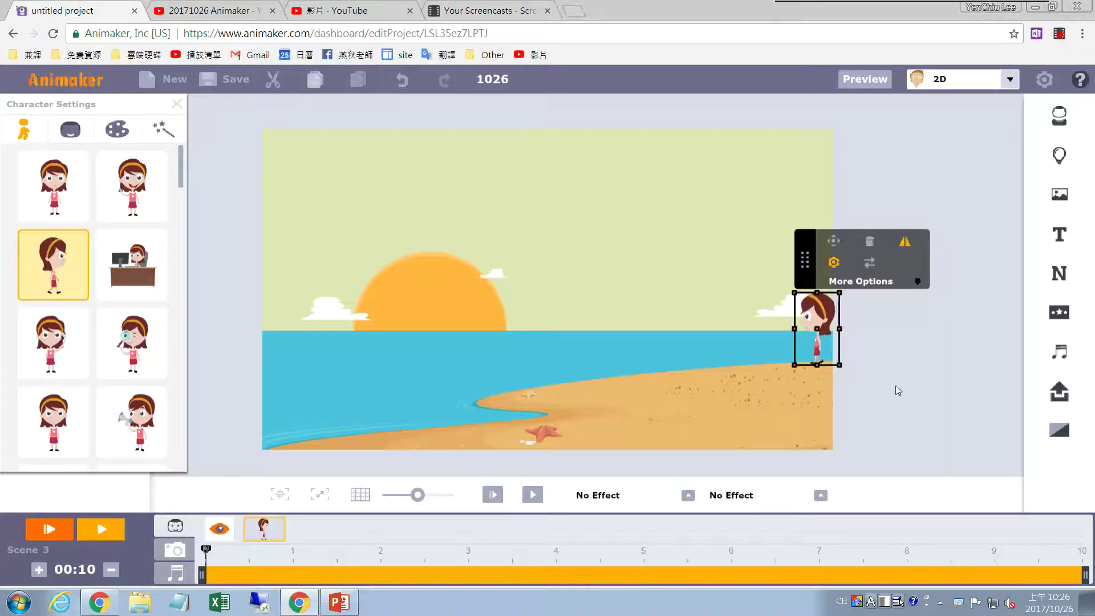
Start a Multi Move animation on the walking girl at the right end of the beach scene
click(915, 281)
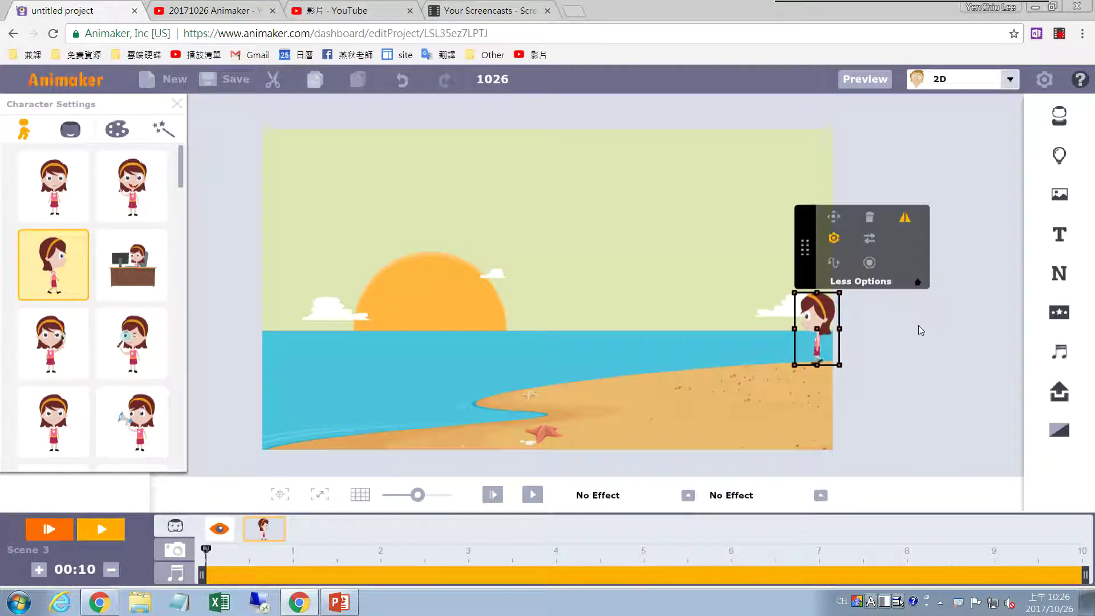
drag(842, 253, 838, 253)
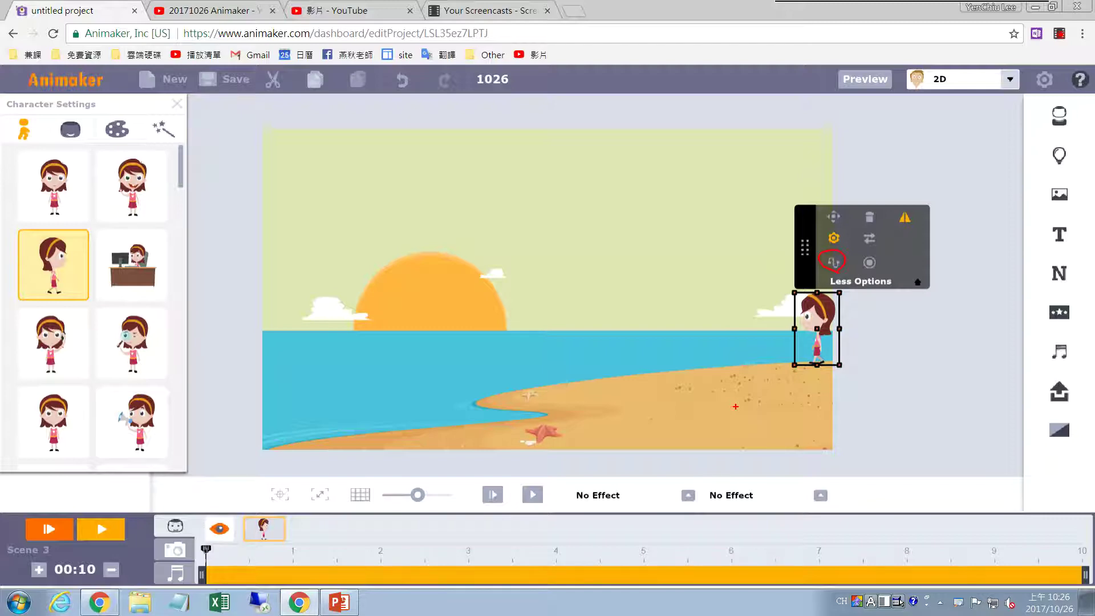
click(833, 217)
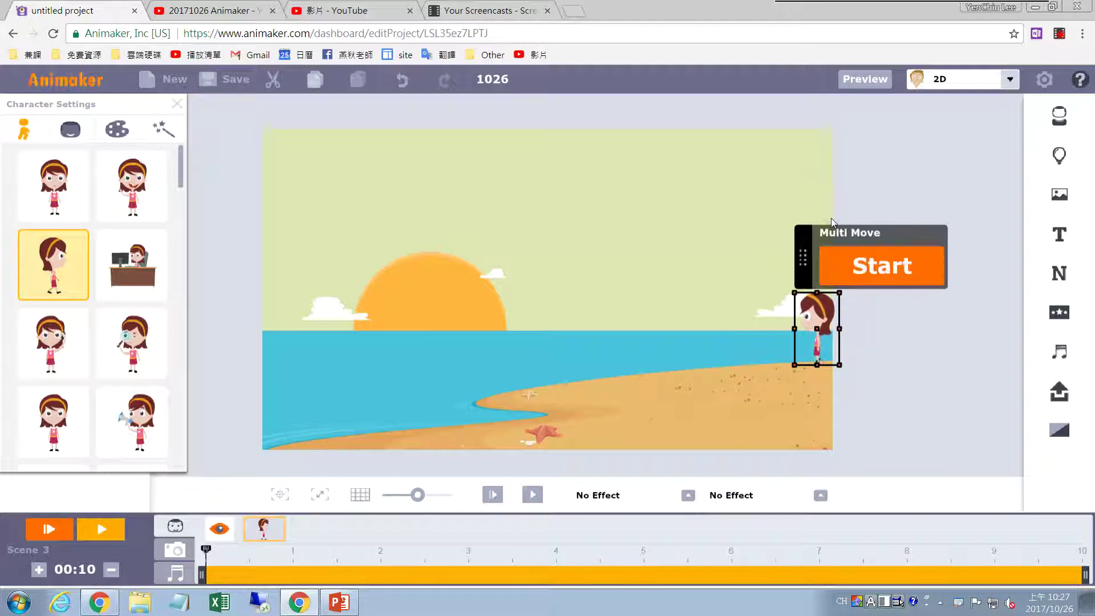
click(897, 277)
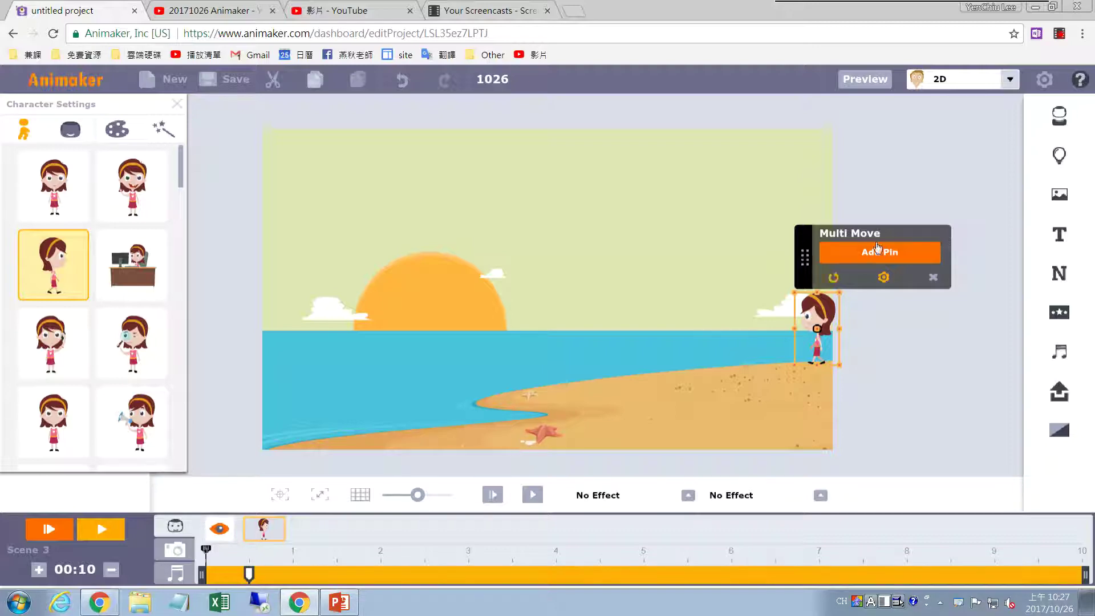
Place the girl at the scene's right edge for the 0.5-second pin and update the pin
click(249, 574)
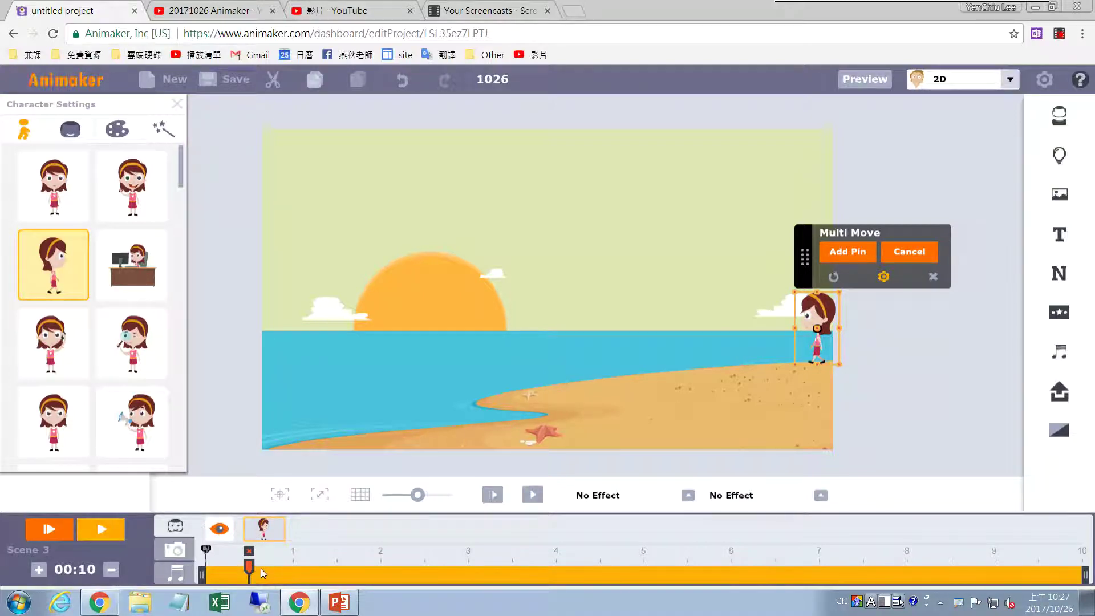
drag(818, 315, 878, 317)
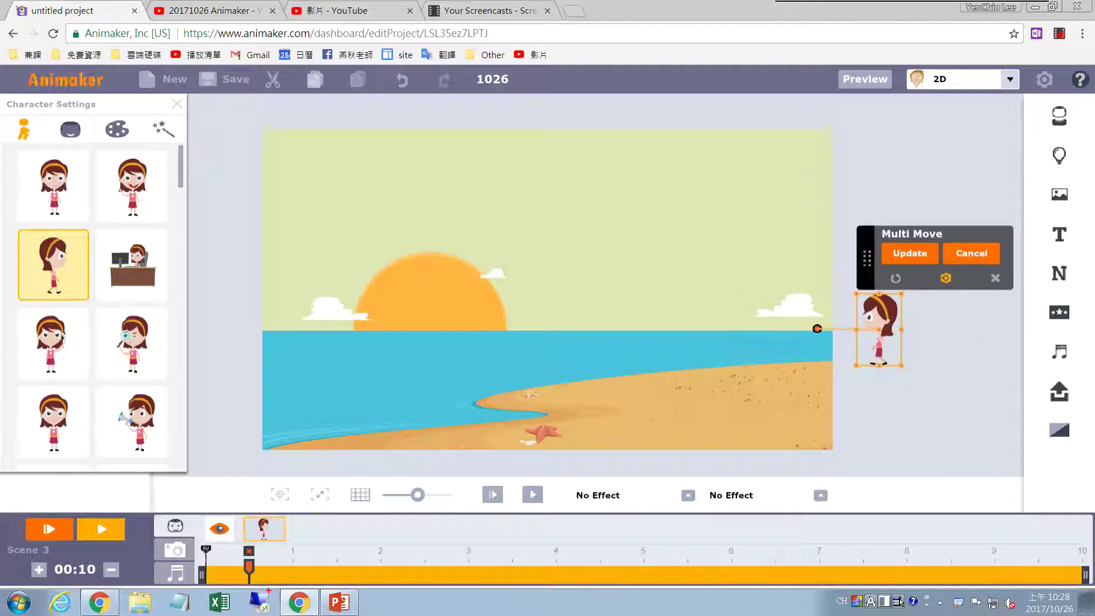
drag(887, 319, 765, 321)
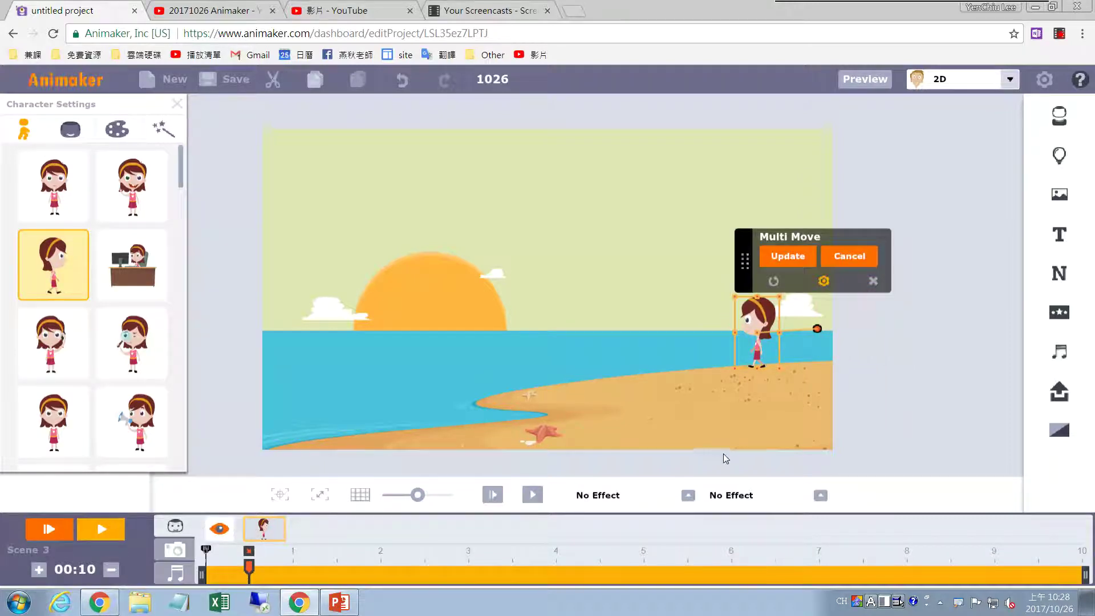
click(789, 261)
click(789, 262)
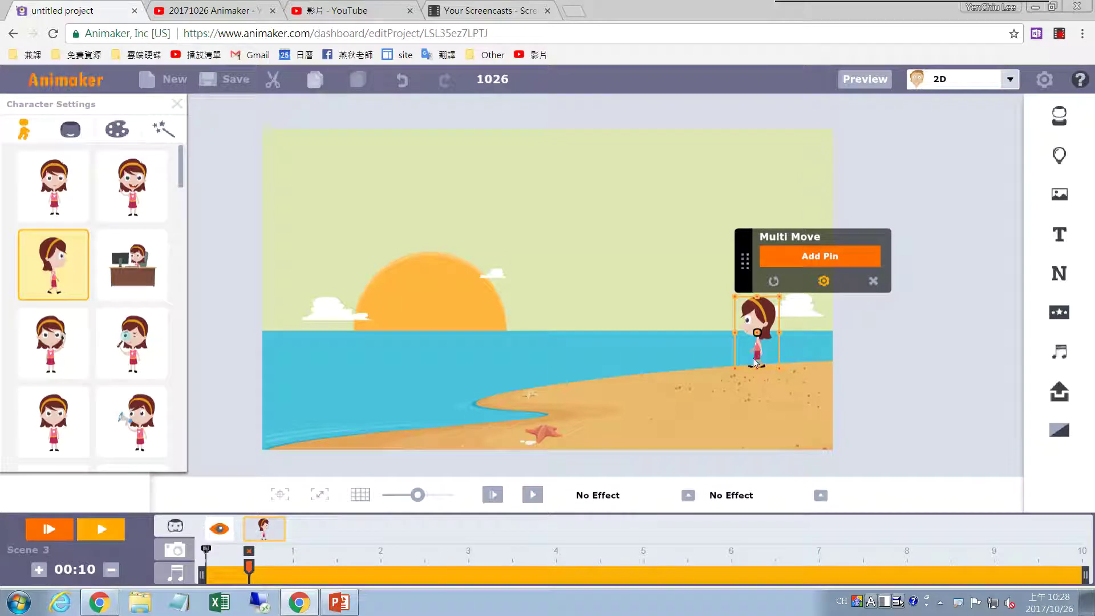
mouse_move(248, 581)
mouse_down()
mouse_move(231, 562)
mouse_move(313, 449)
mouse_move(581, 382)
mouse_move(675, 334)
mouse_move(692, 367)
mouse_up()
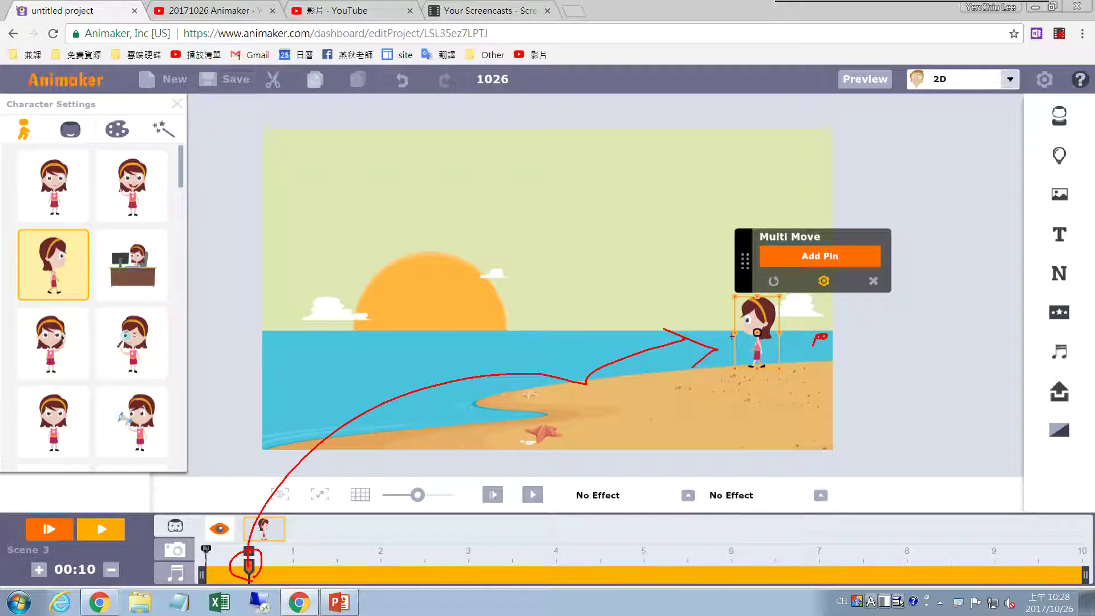
key(Escape)
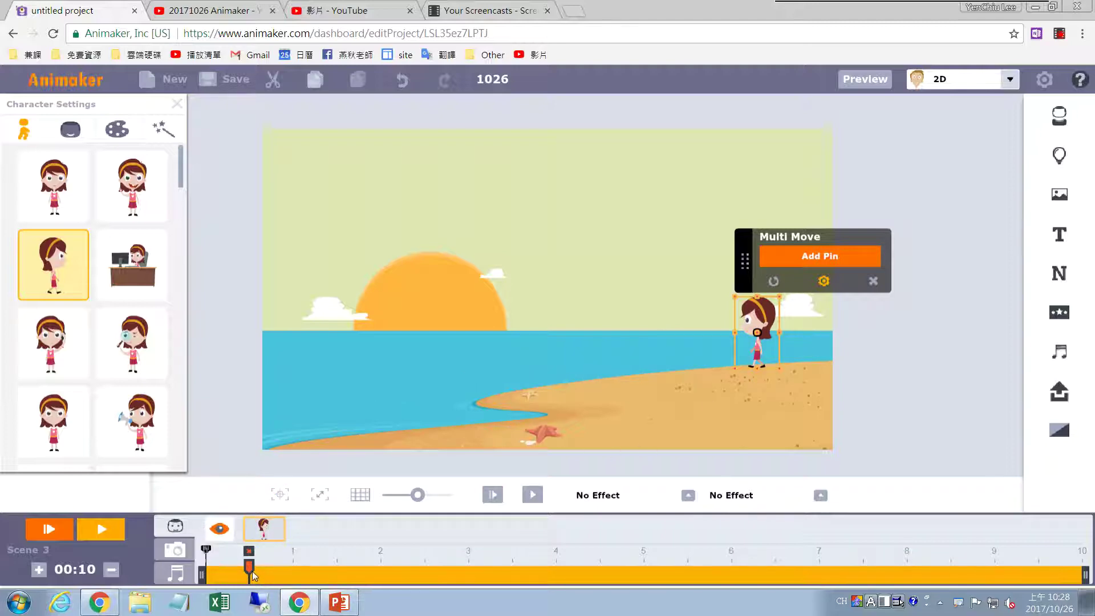
drag(756, 337, 826, 339)
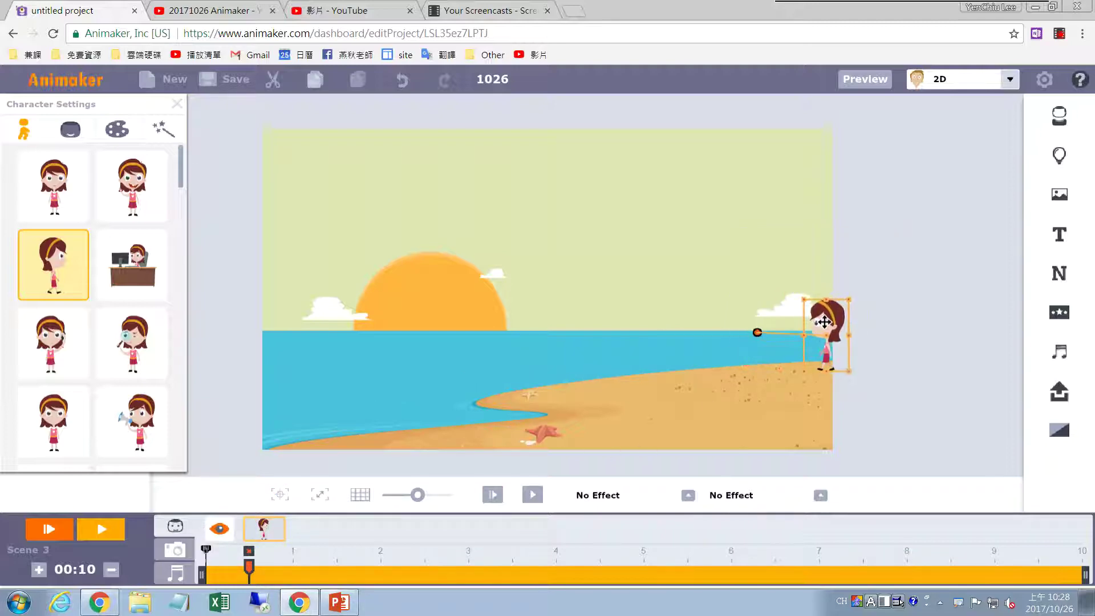
click(869, 264)
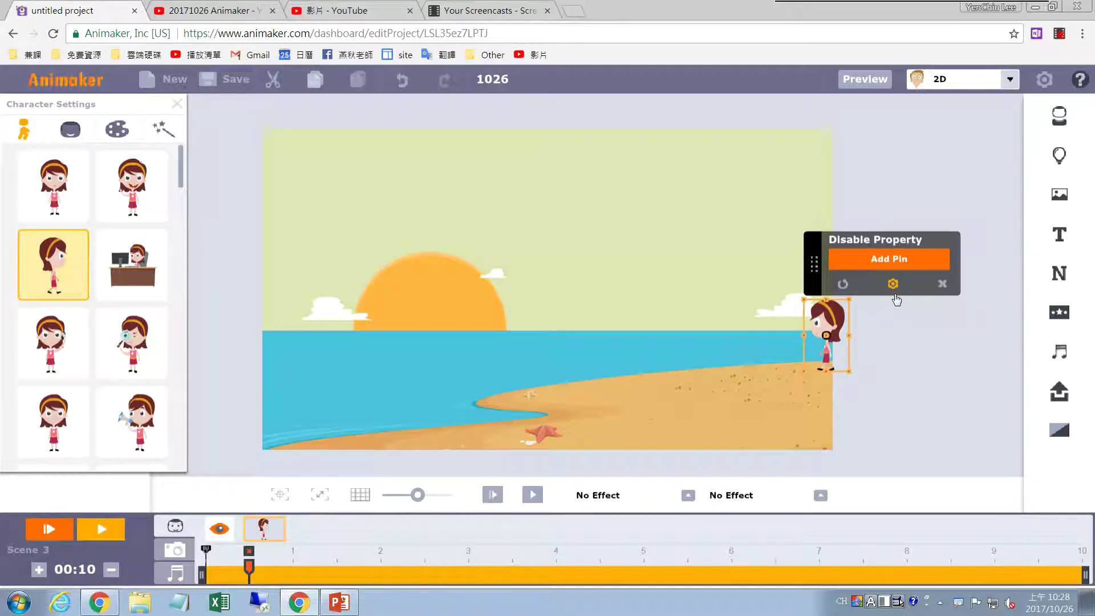
Add a pin at 1 second, with the girl moved left onto the beach below the right-hand cloud, and update it
click(905, 267)
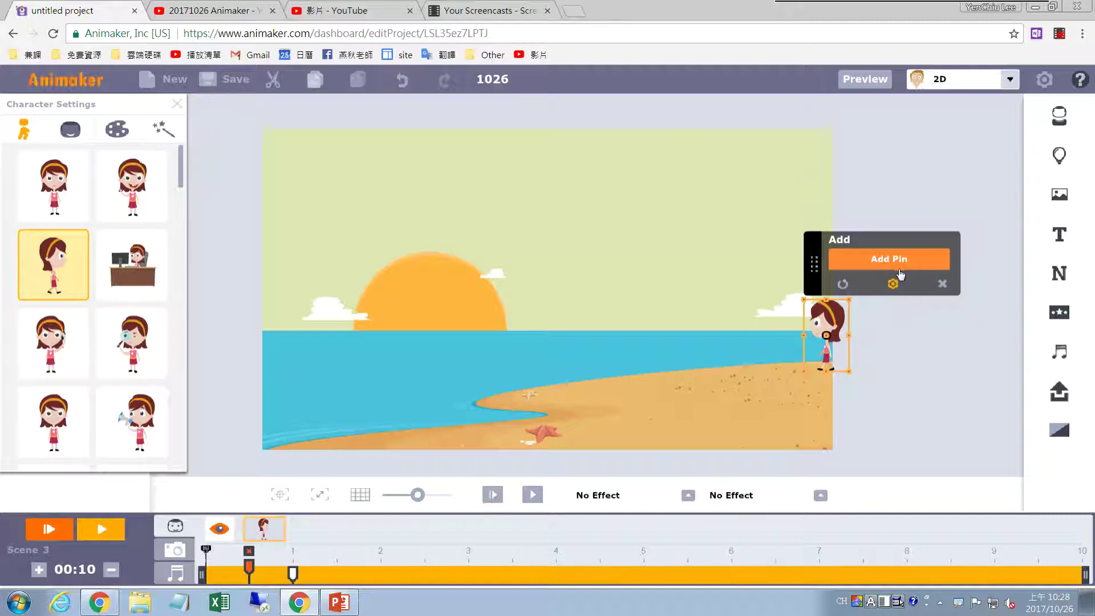
click(292, 574)
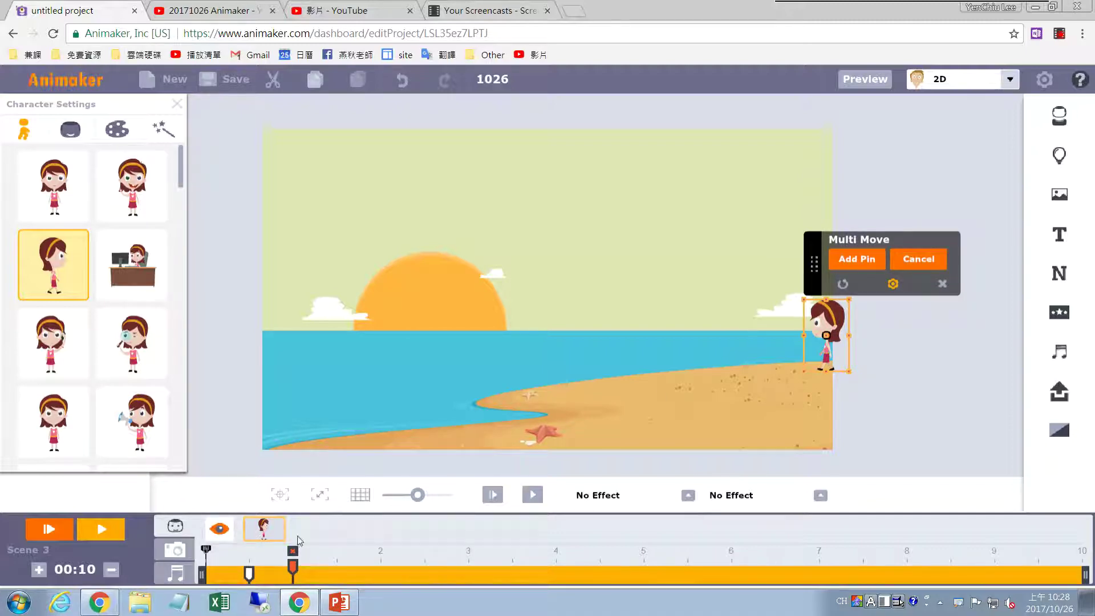
drag(836, 316, 747, 317)
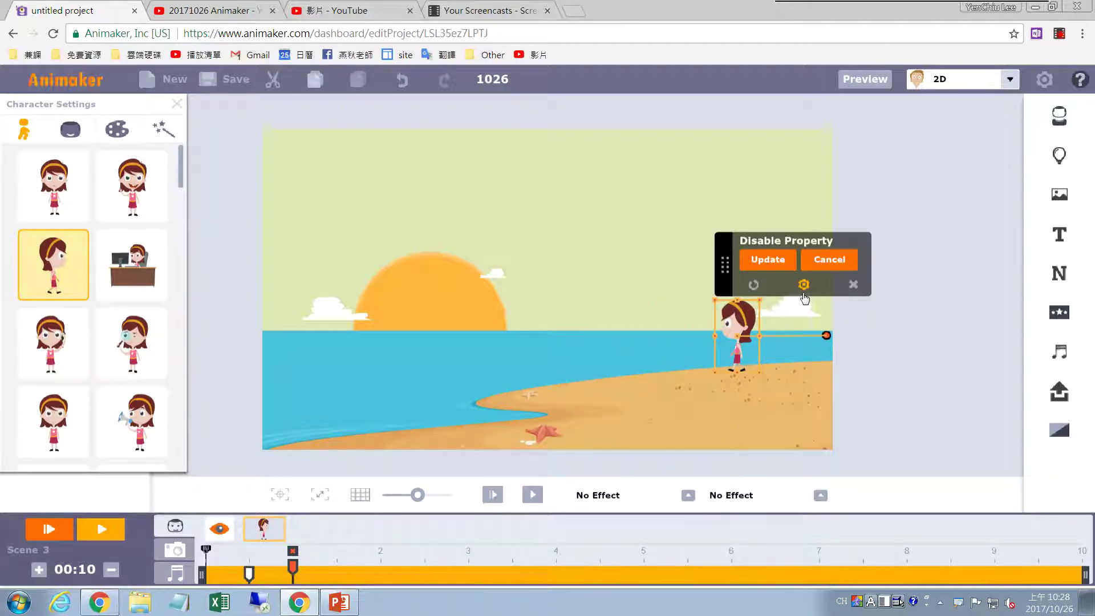
click(776, 263)
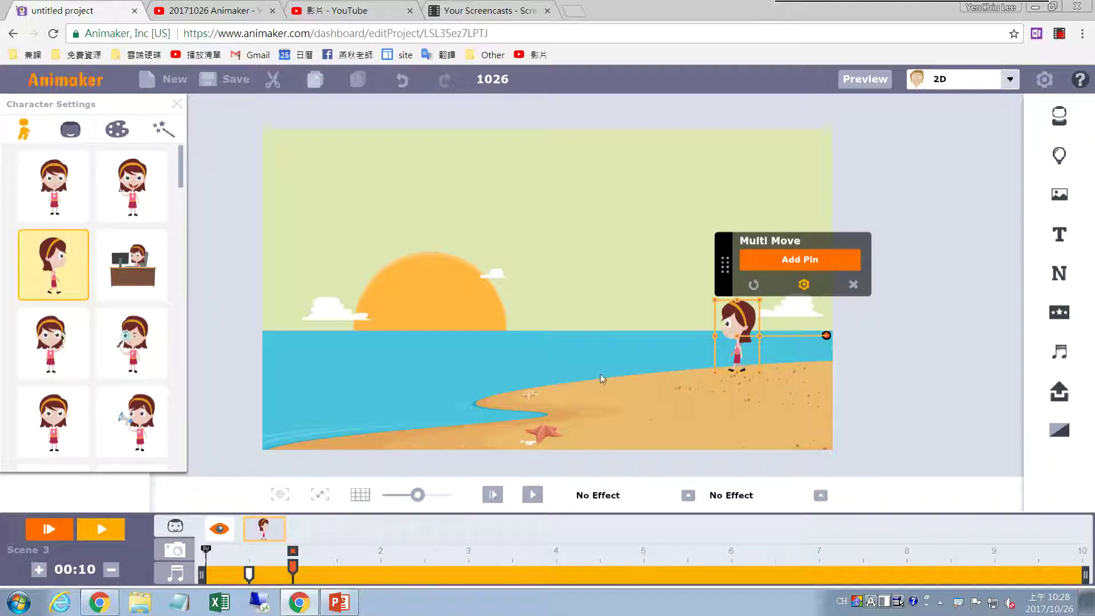
Remove the 1-second pin and add it back, comparing the girl's placement at the 0.5- and 1-second pins
click(292, 568)
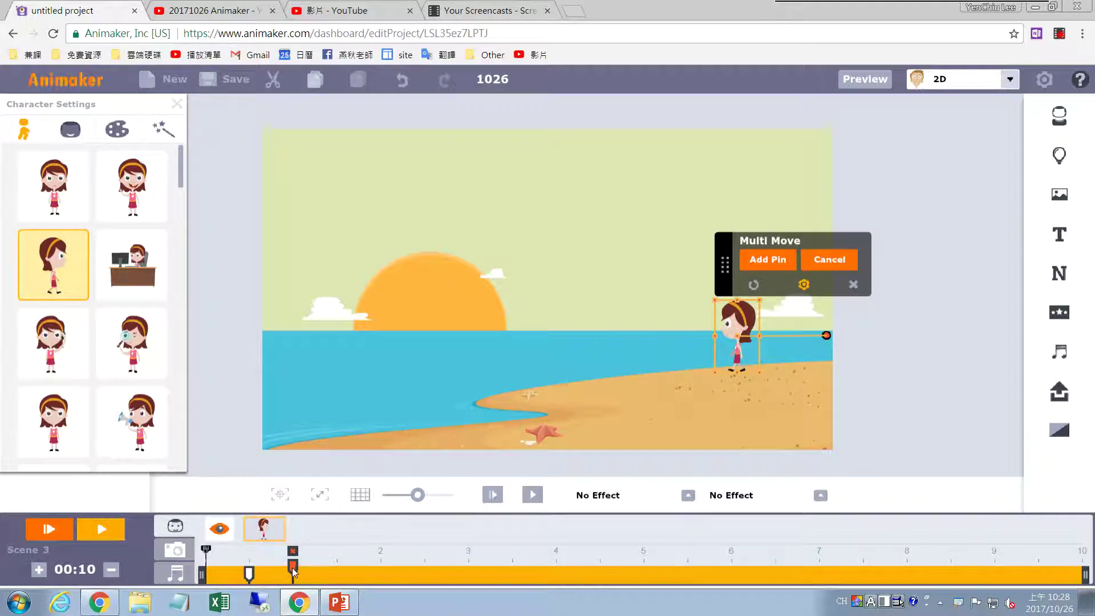
click(295, 561)
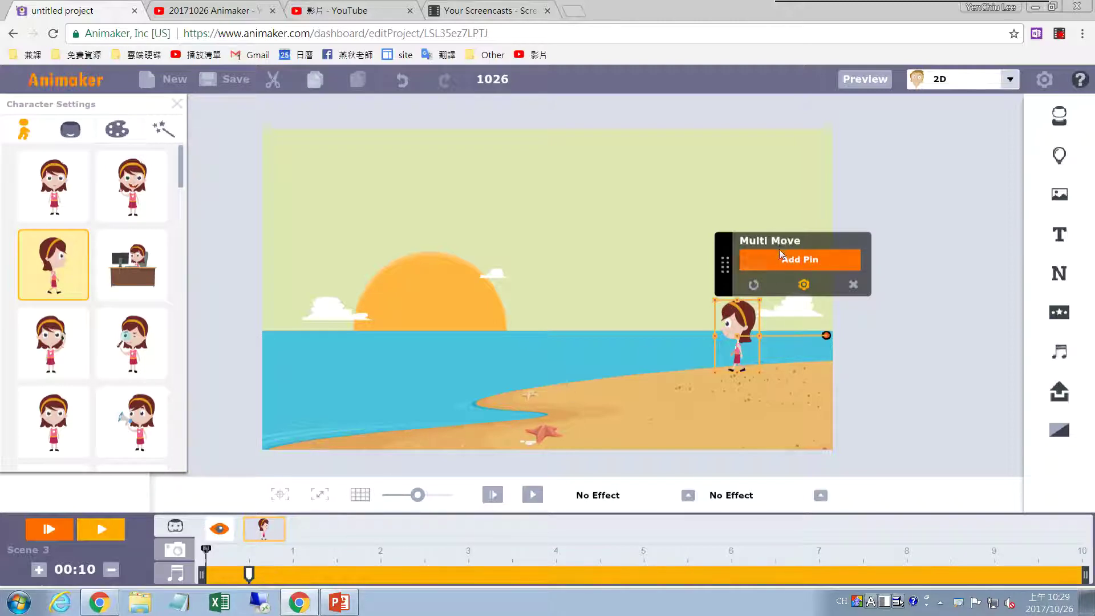
click(799, 259)
click(248, 573)
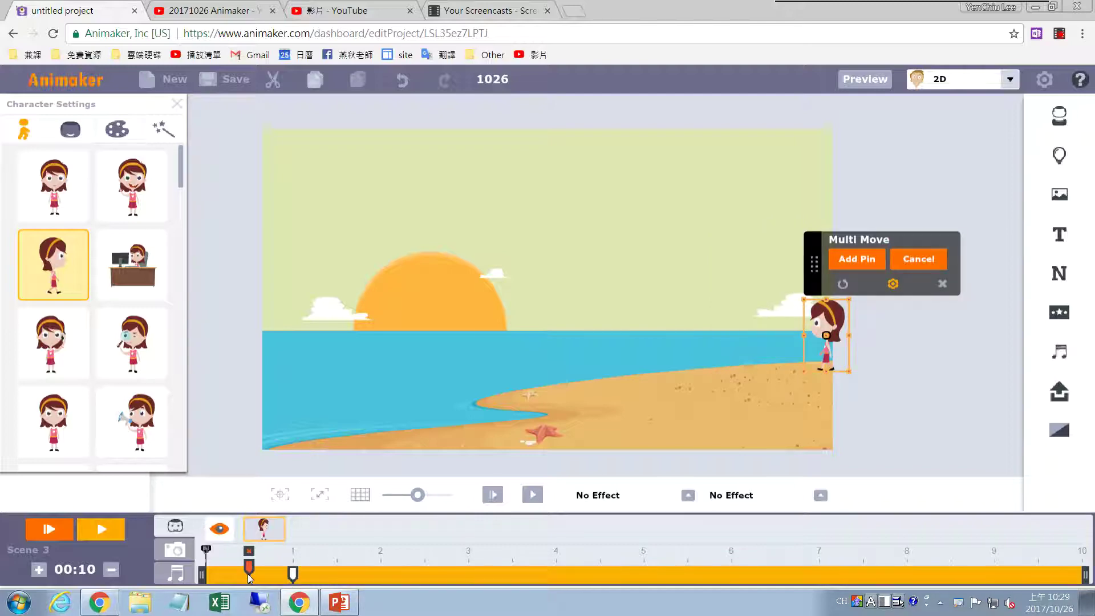
click(293, 572)
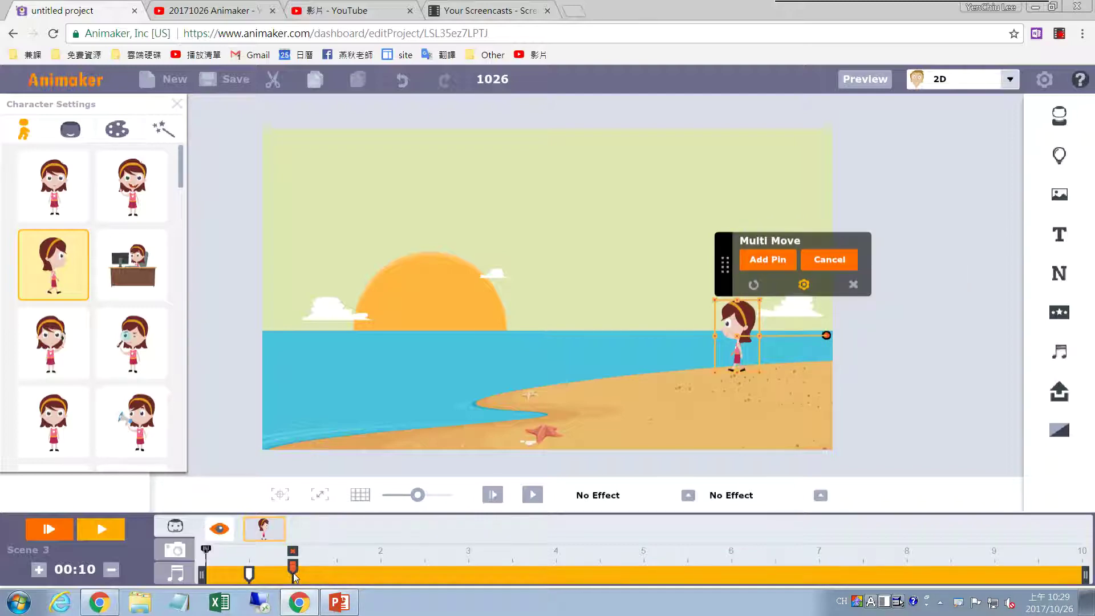
Add a pin at 1.5 seconds, with the girl moved farther left to the middle of the beach, and update it
click(766, 266)
click(337, 572)
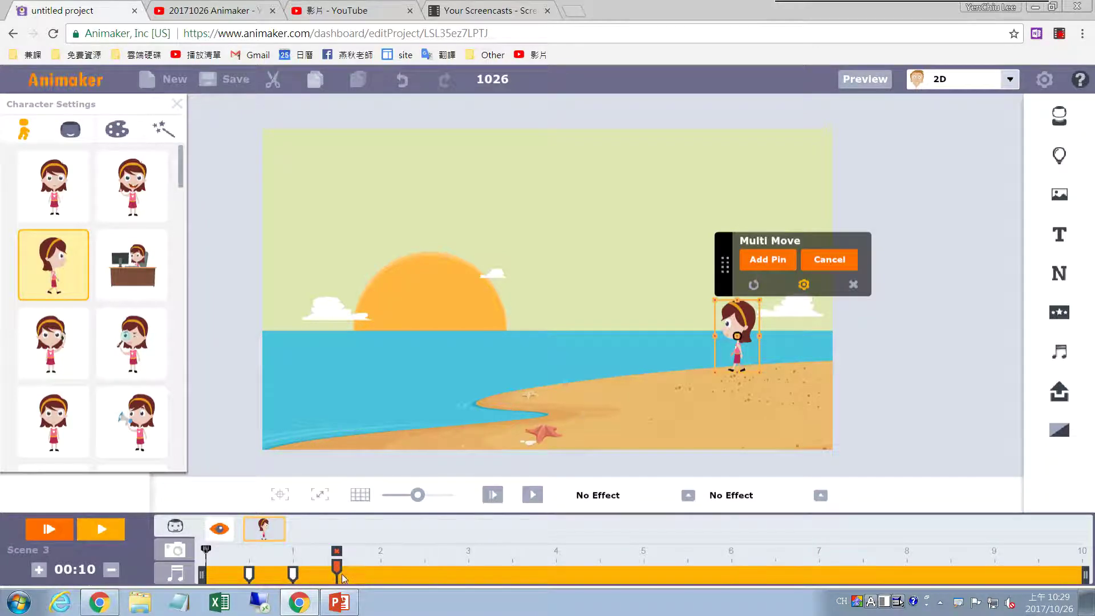
click(697, 354)
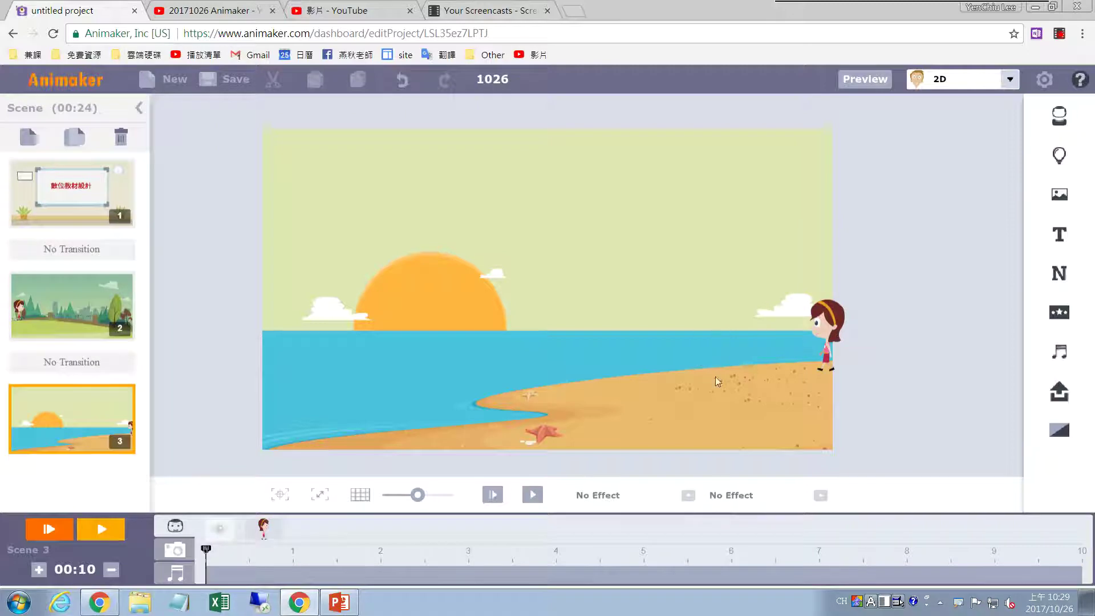
click(806, 333)
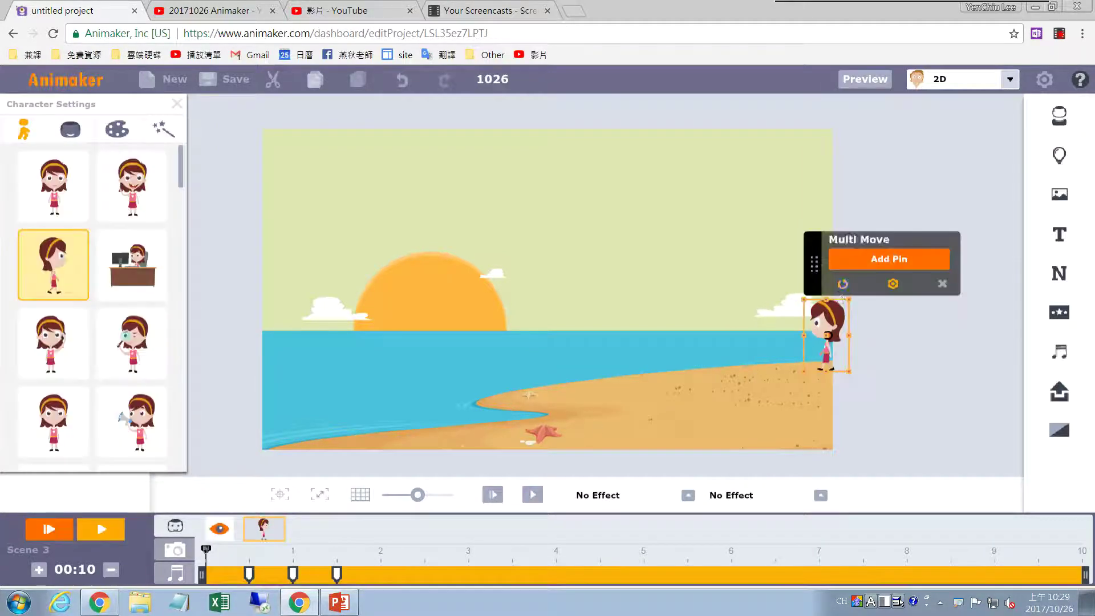
click(339, 572)
drag(741, 317, 635, 328)
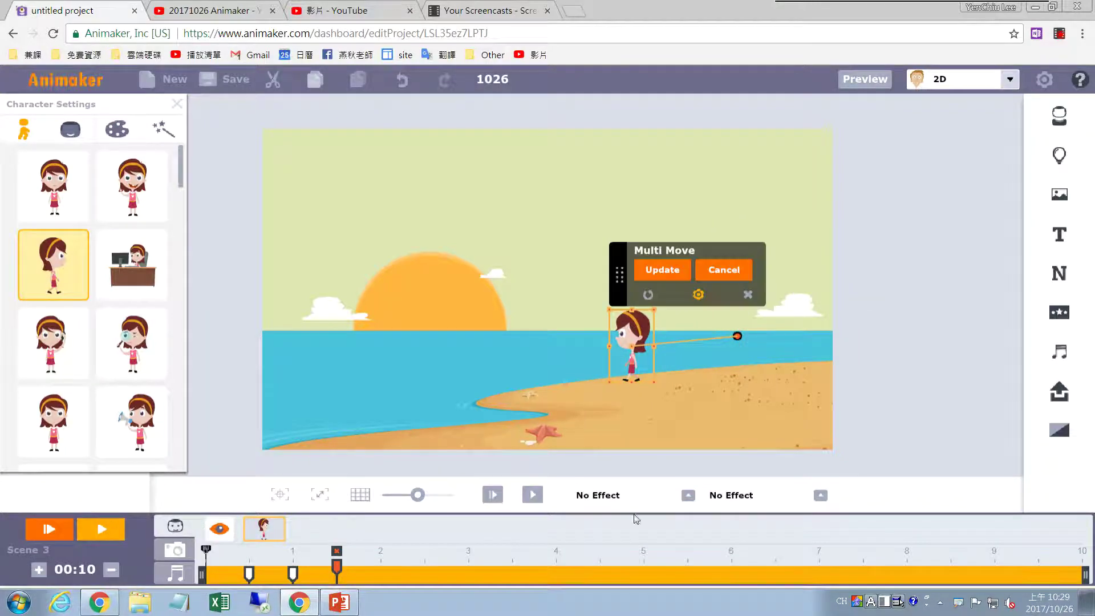
click(668, 272)
Add a pin at 2 seconds and try to place the girl at the shoreline near the sun
click(719, 278)
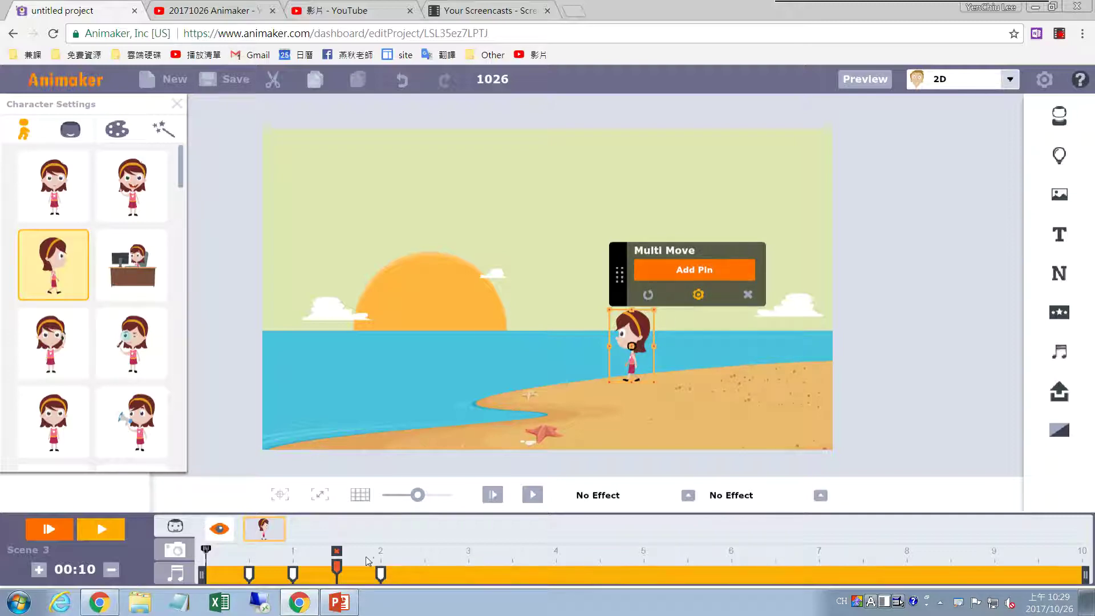
click(336, 572)
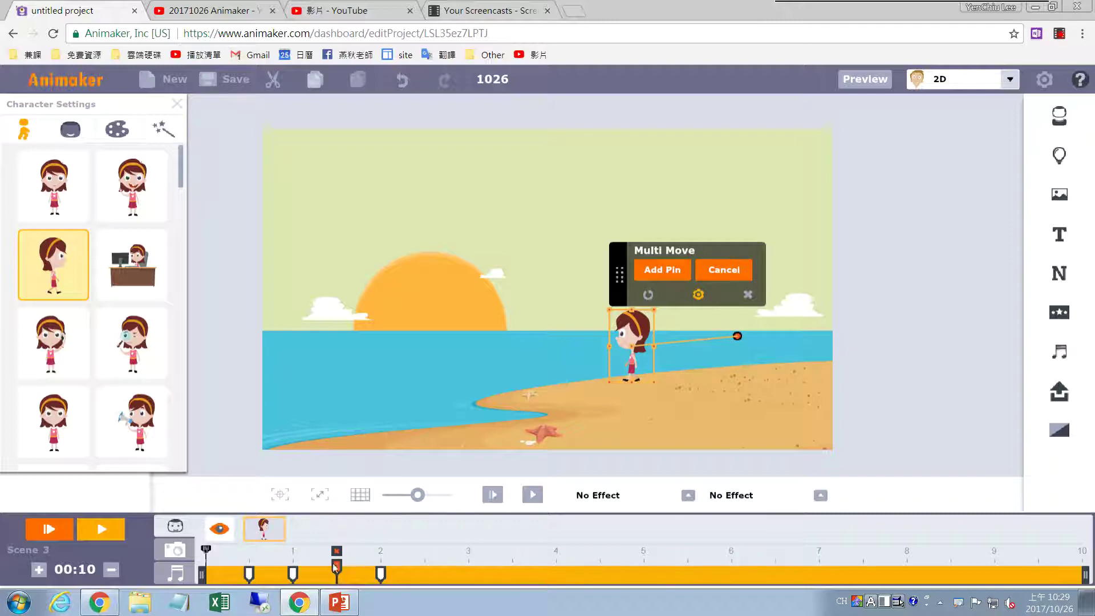
click(381, 572)
drag(627, 342, 490, 352)
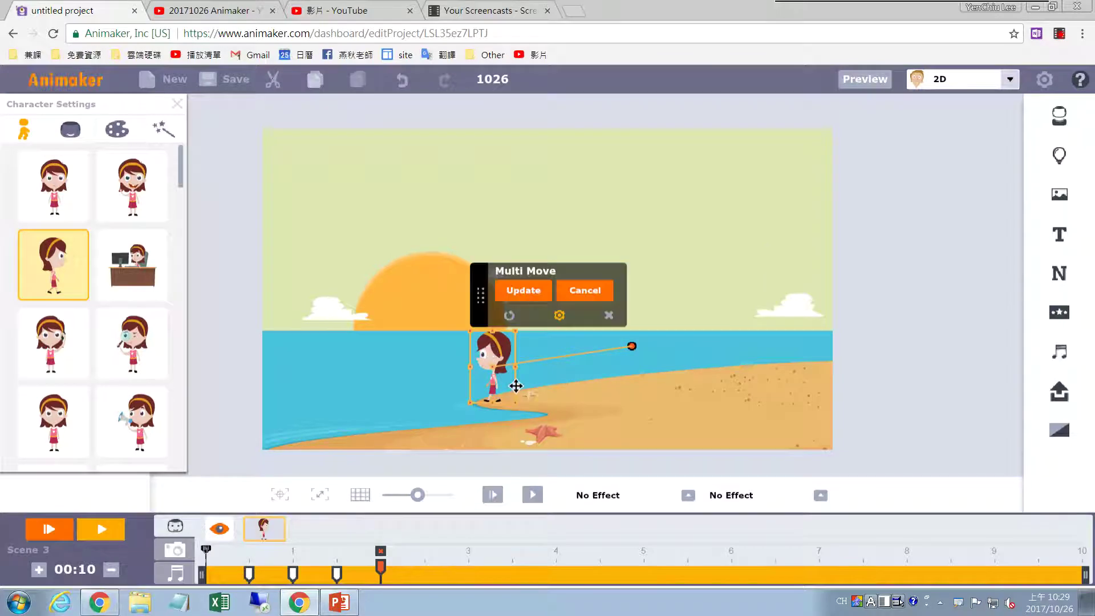
click(101, 530)
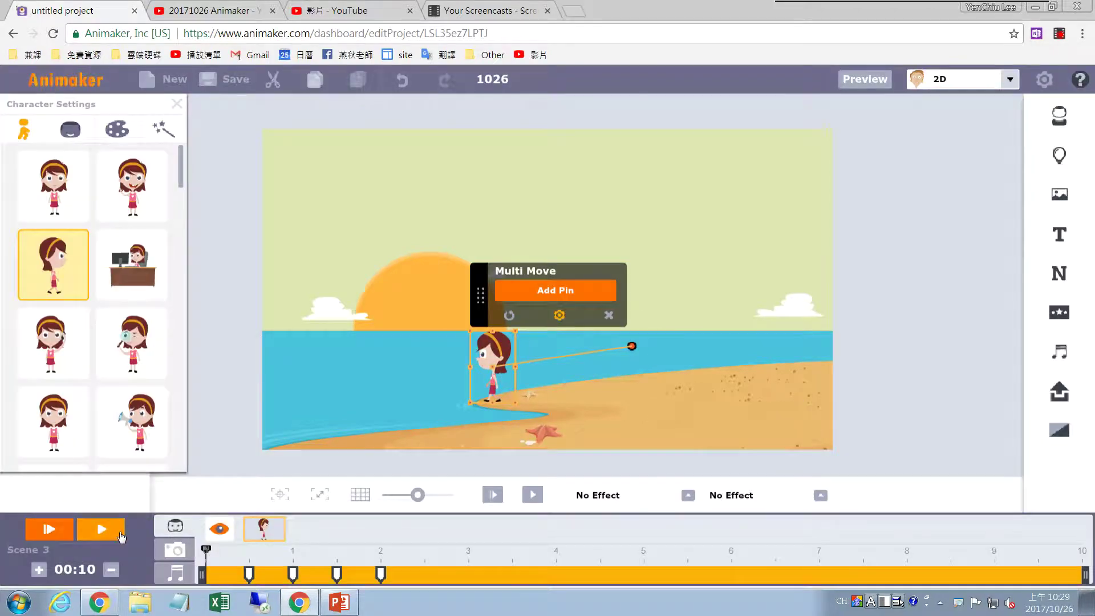
Move the girl to the shoreline just right of the sun for the 2-second pin and update the pin
click(381, 567)
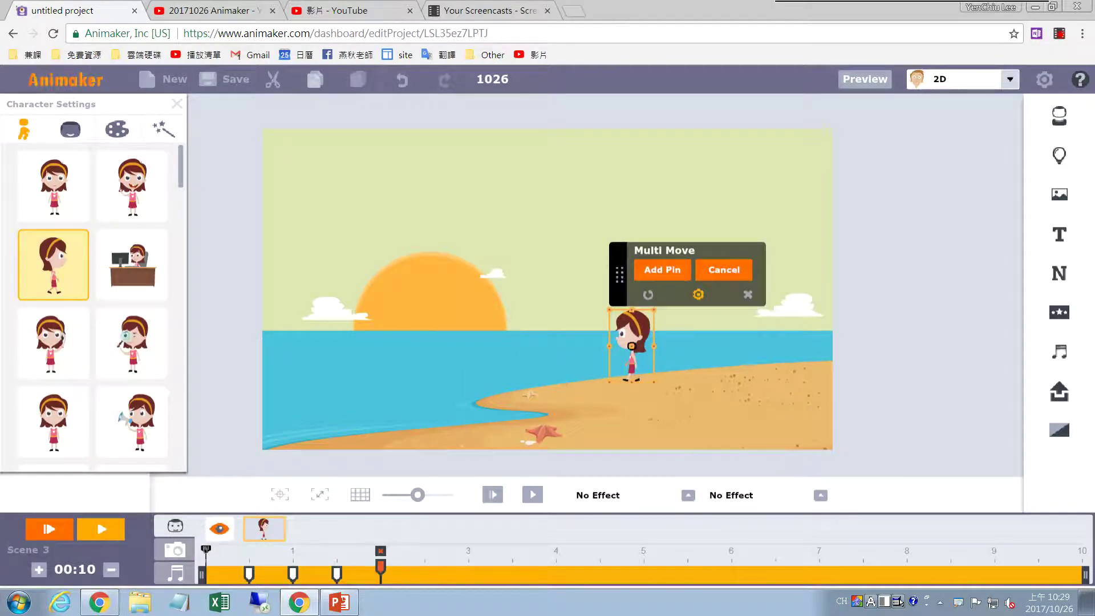
click(338, 573)
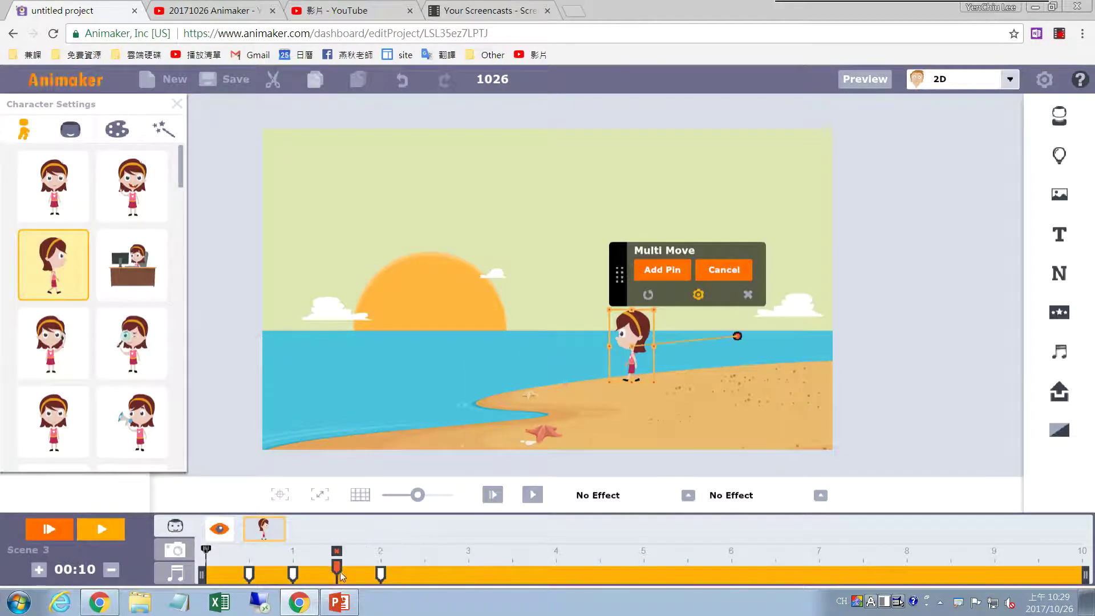
click(381, 573)
drag(630, 342, 509, 345)
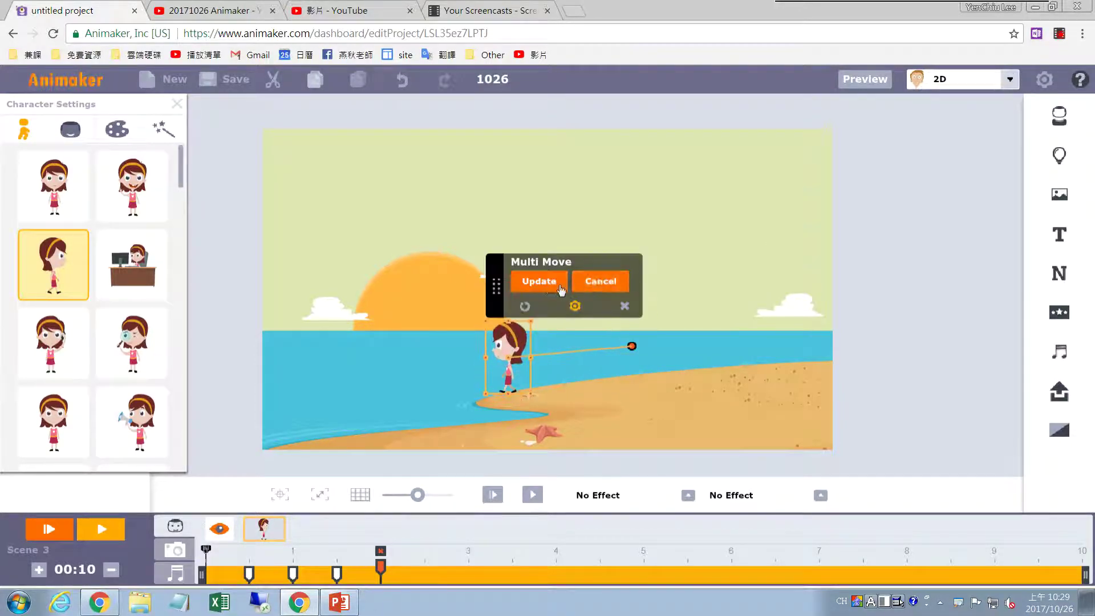
Add a Multi Move pin at 2.5 seconds, with the girl moved slightly left and down into the shallow water, and update it
click(577, 281)
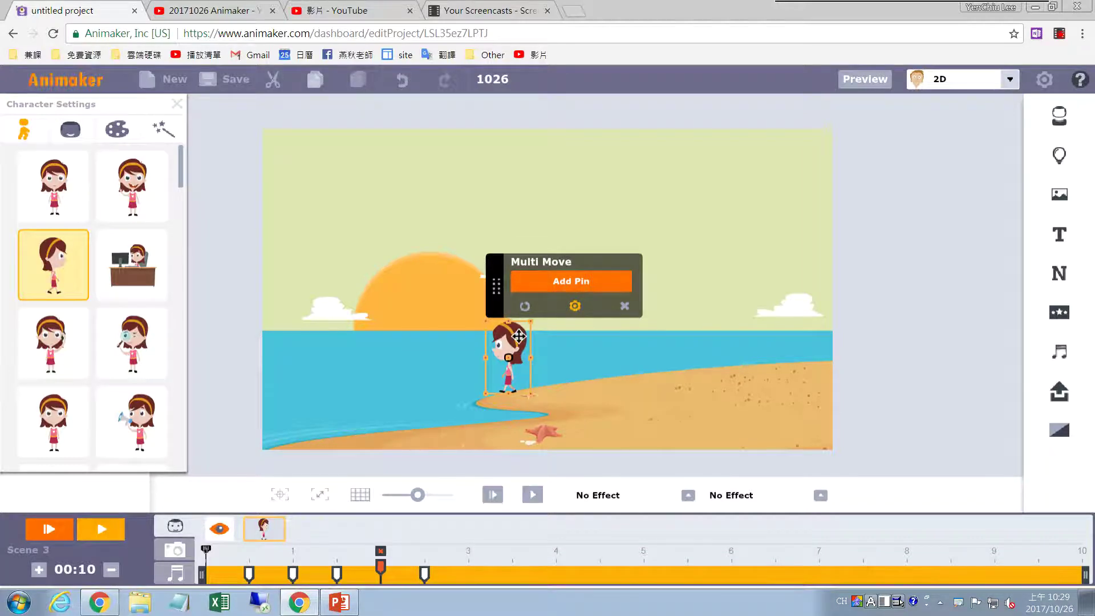
click(424, 576)
drag(505, 365, 476, 381)
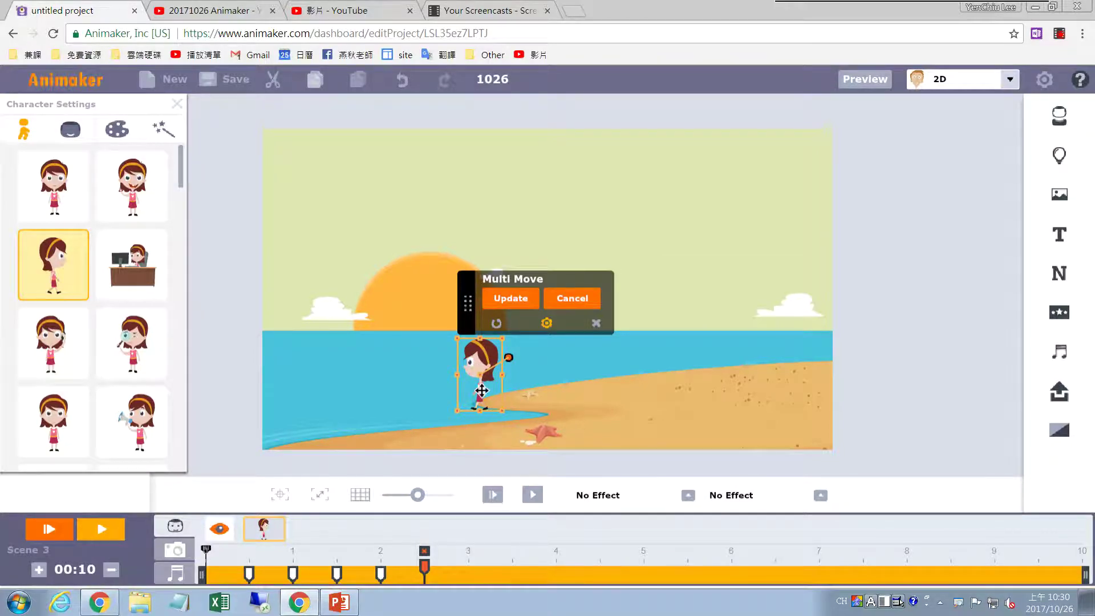
click(520, 299)
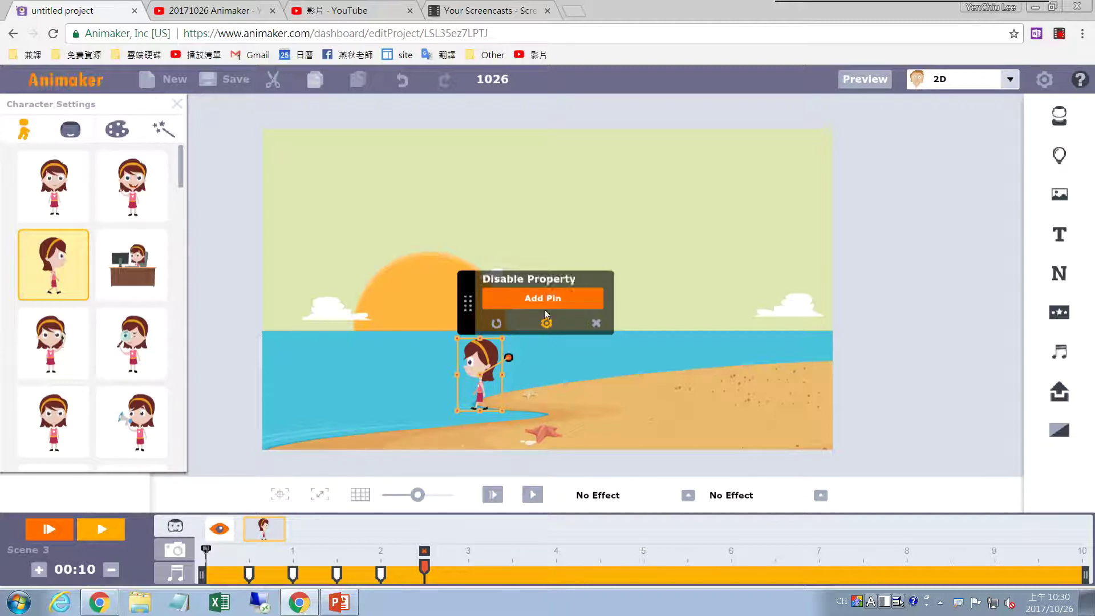
Add a pin at 3 seconds, with the girl moved right onto the sand above the red starfish, and update it
click(542, 298)
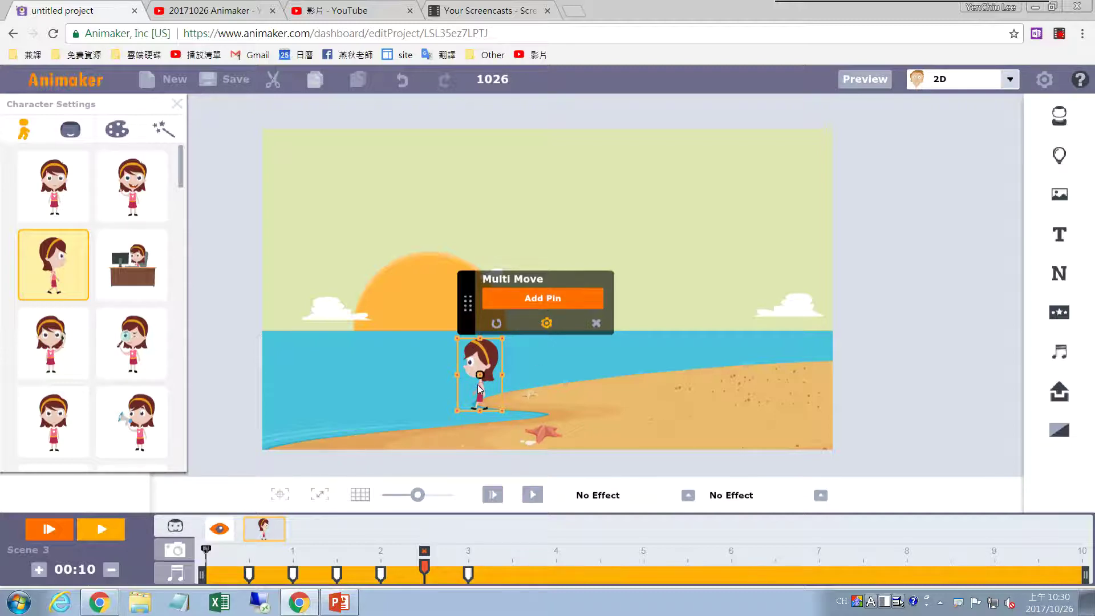
click(467, 573)
drag(480, 405, 542, 402)
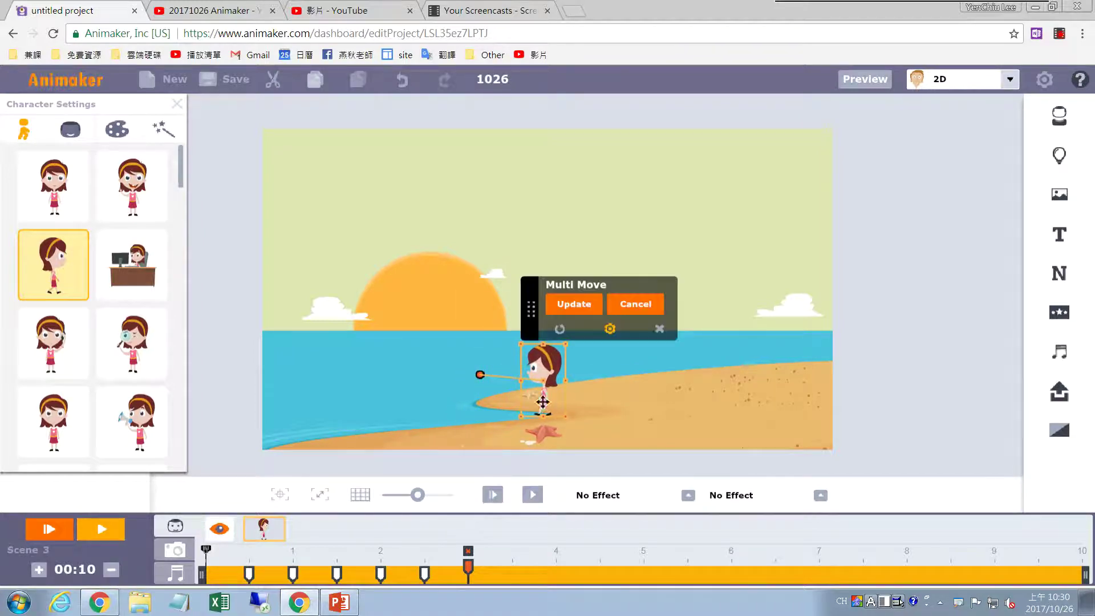
click(574, 305)
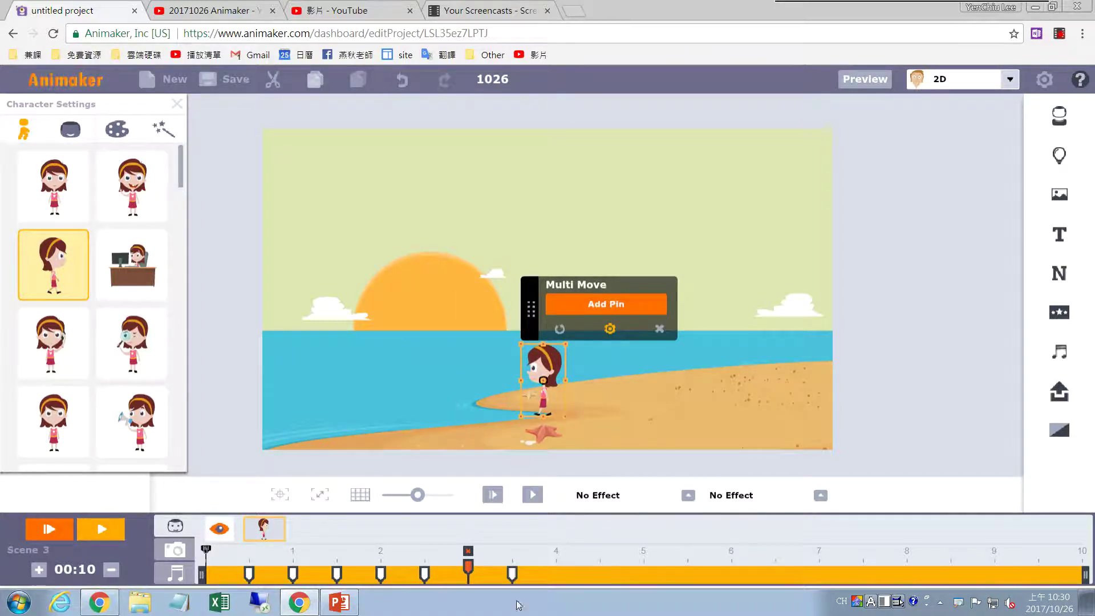
Set the 3.5-second pin with the girl moved back left to the tip of the shoreline, update it and add a 4-second pin
click(512, 573)
drag(546, 397, 493, 407)
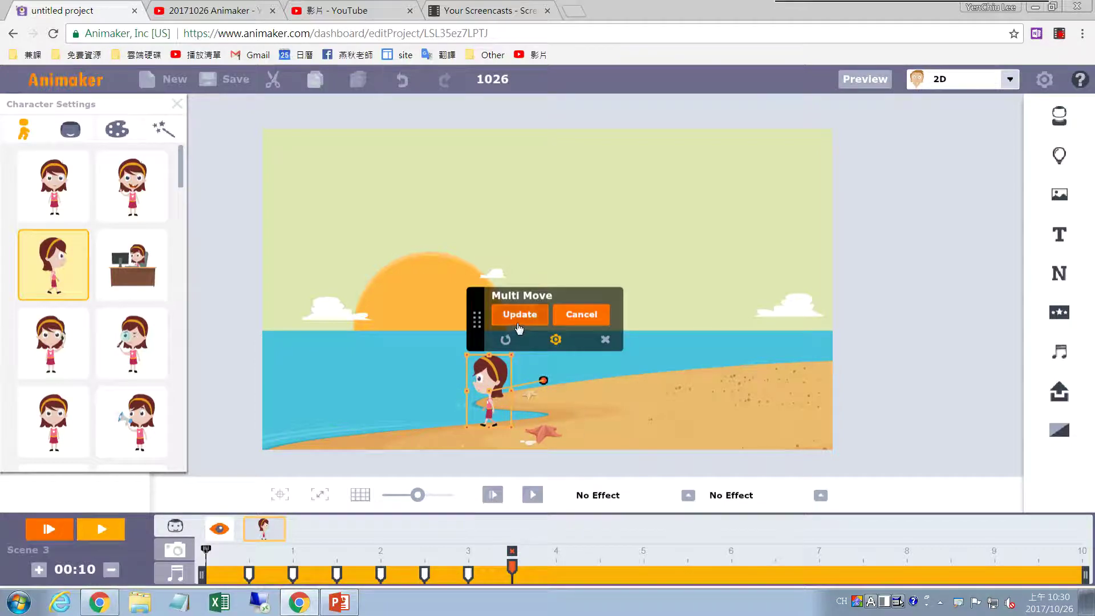
click(540, 314)
click(543, 315)
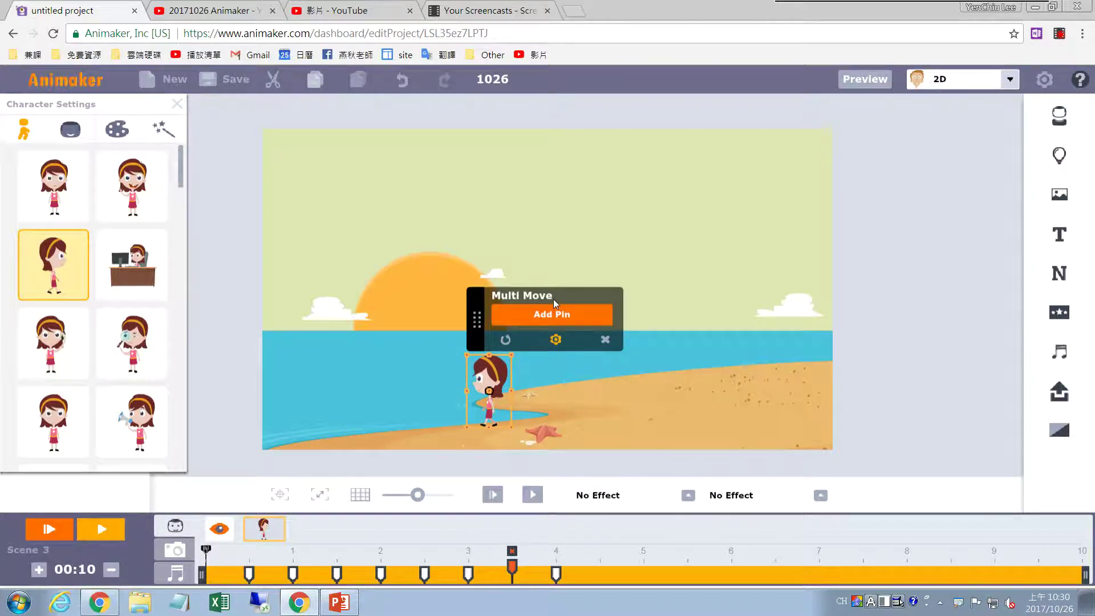
Move the girl onto the sand below the sun for the 4-second pin, update it and add a 4.5-second pin
click(557, 572)
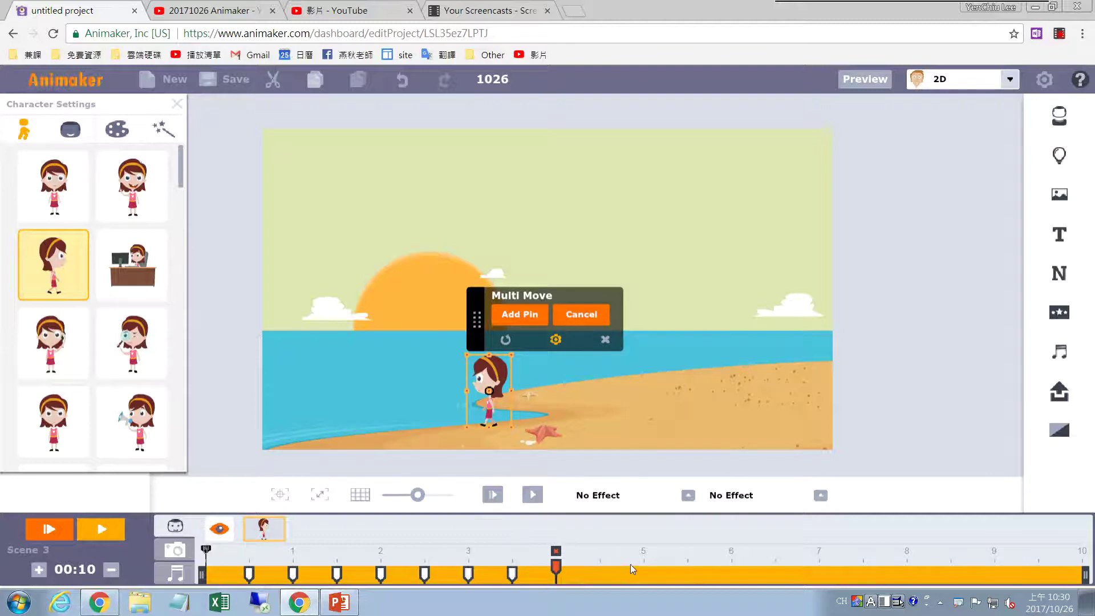
drag(493, 378, 416, 378)
click(444, 323)
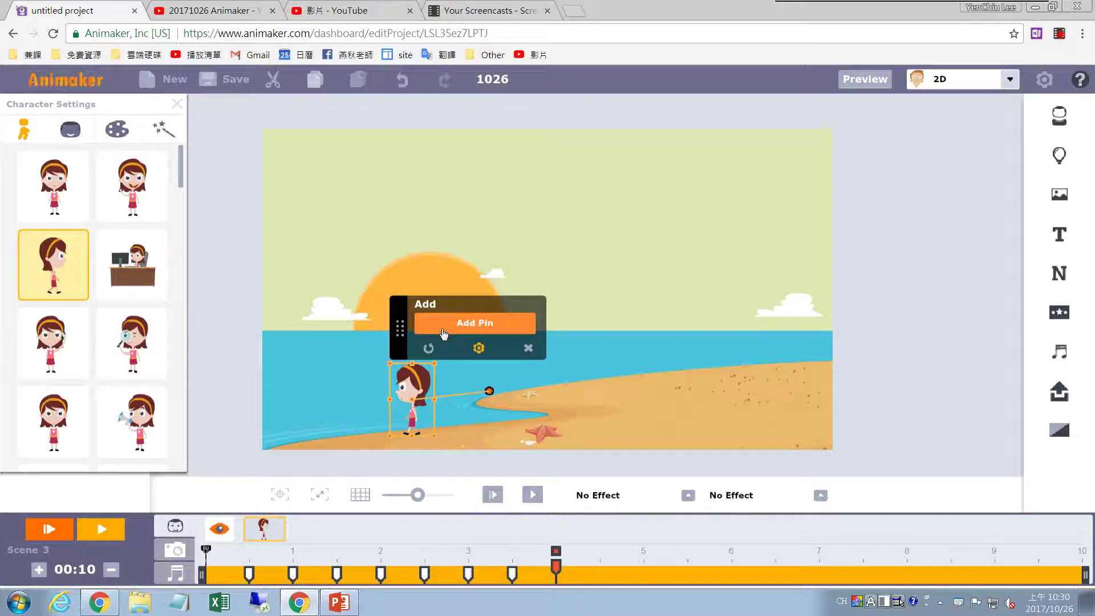
click(457, 329)
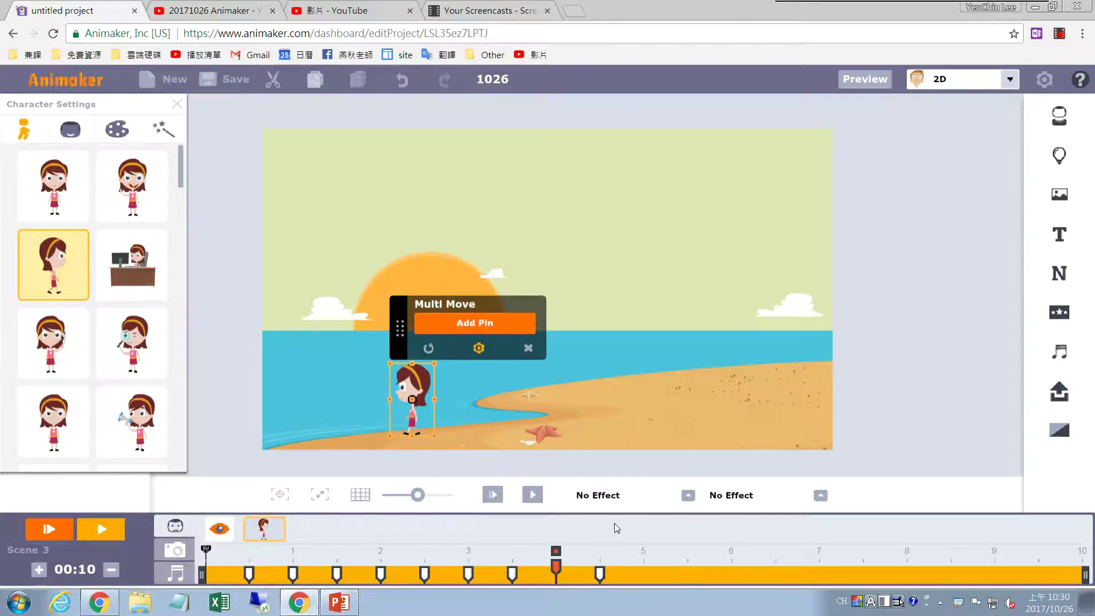
Check the girl's placement at the 3.5- to 2-second pins and restore the start of her timeline bar to 0 seconds
click(511, 574)
click(469, 575)
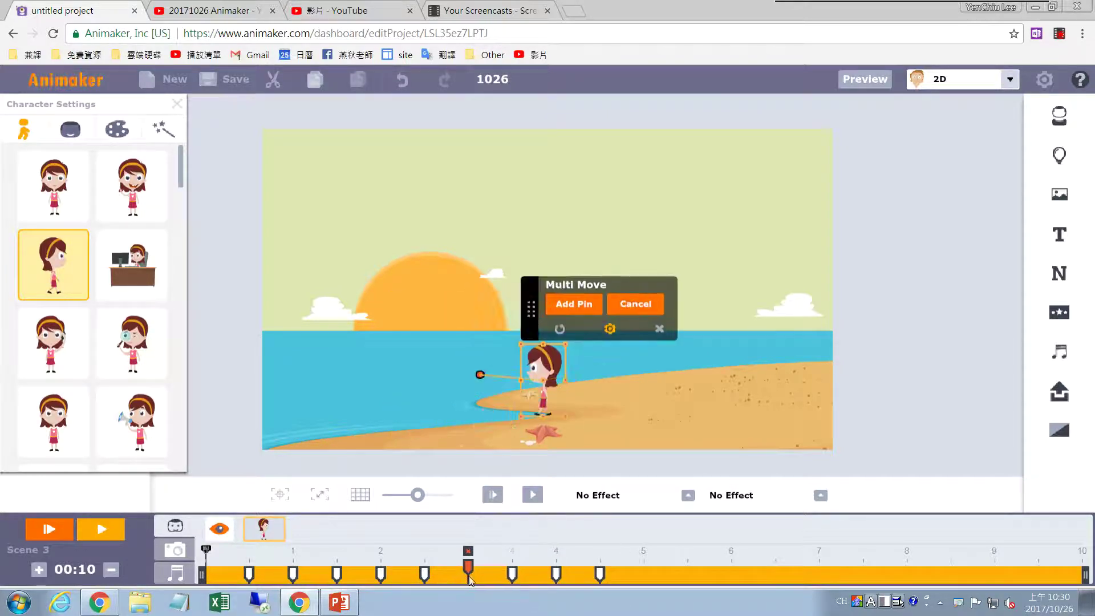
click(424, 575)
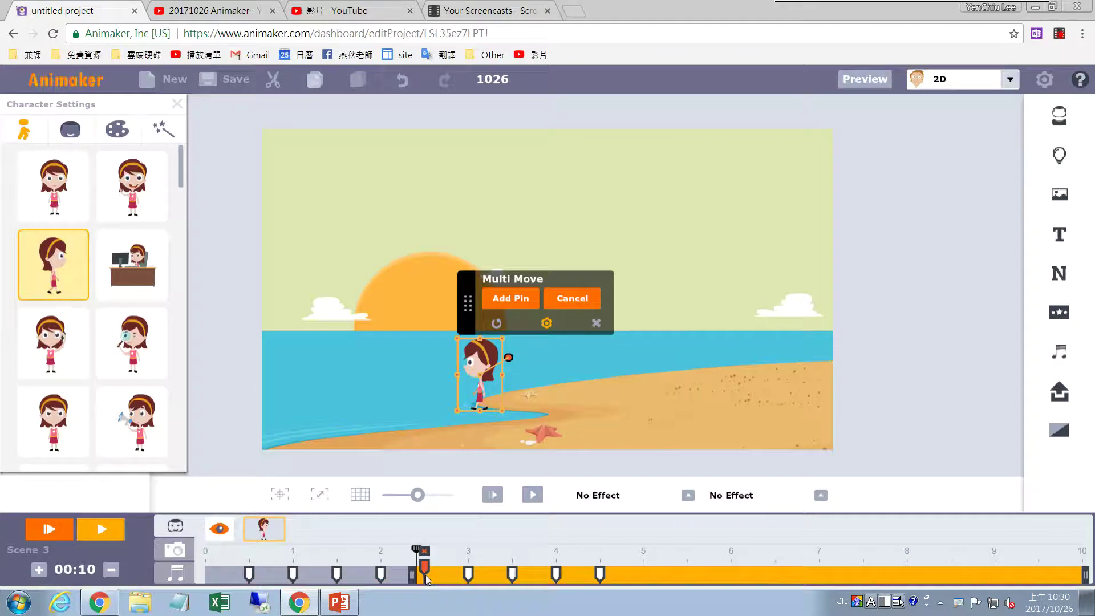
click(384, 577)
drag(413, 577, 181, 571)
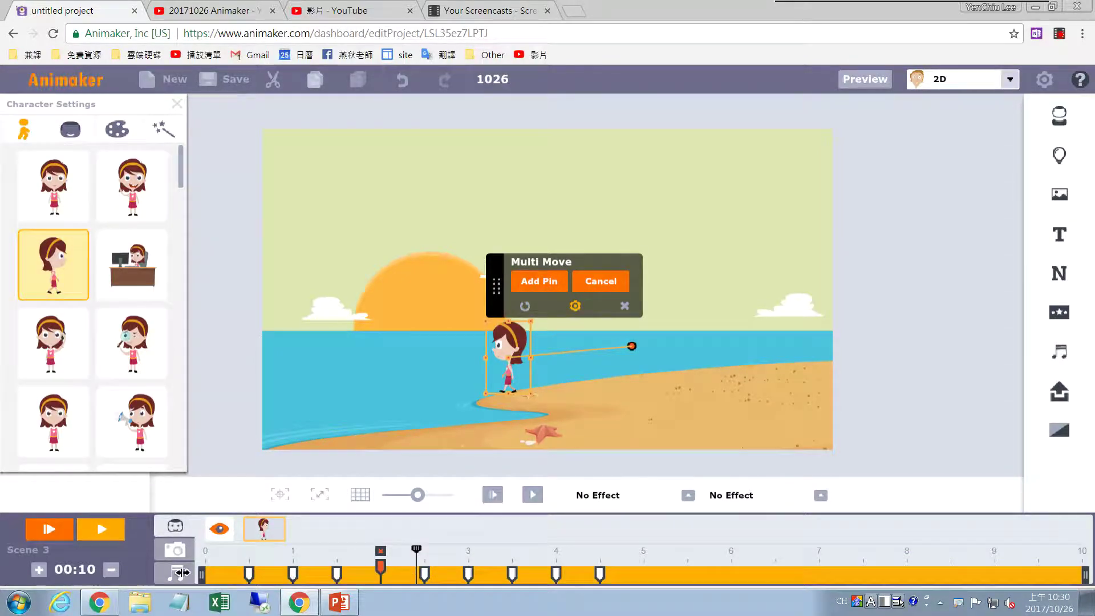
Check the girl's placement at the 3.5- to 4.5-second pins and add another pin at the playhead
click(512, 575)
click(558, 573)
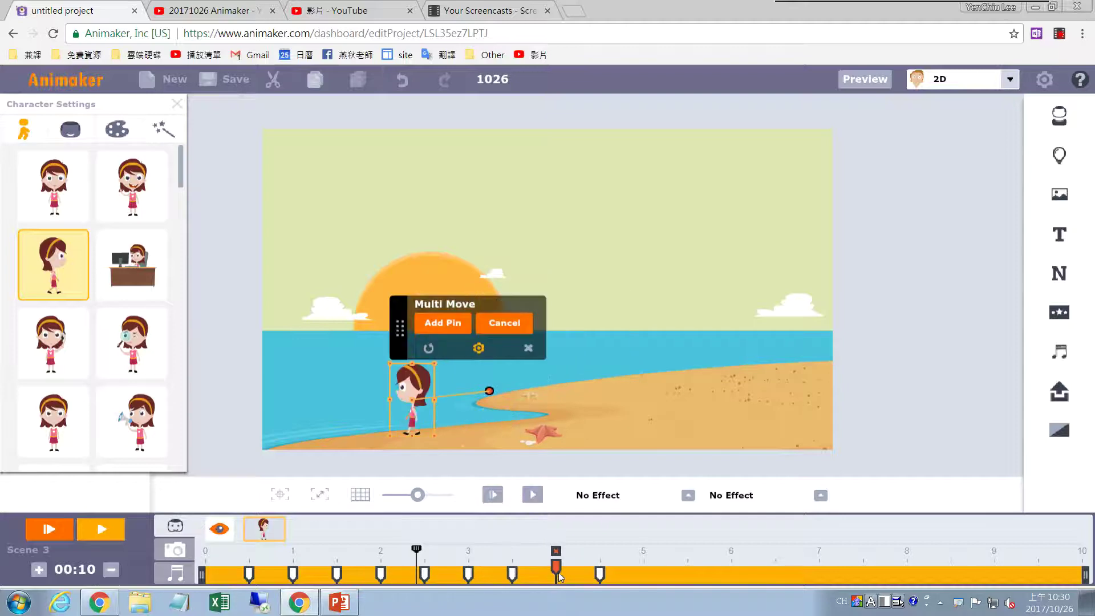
click(598, 574)
click(445, 323)
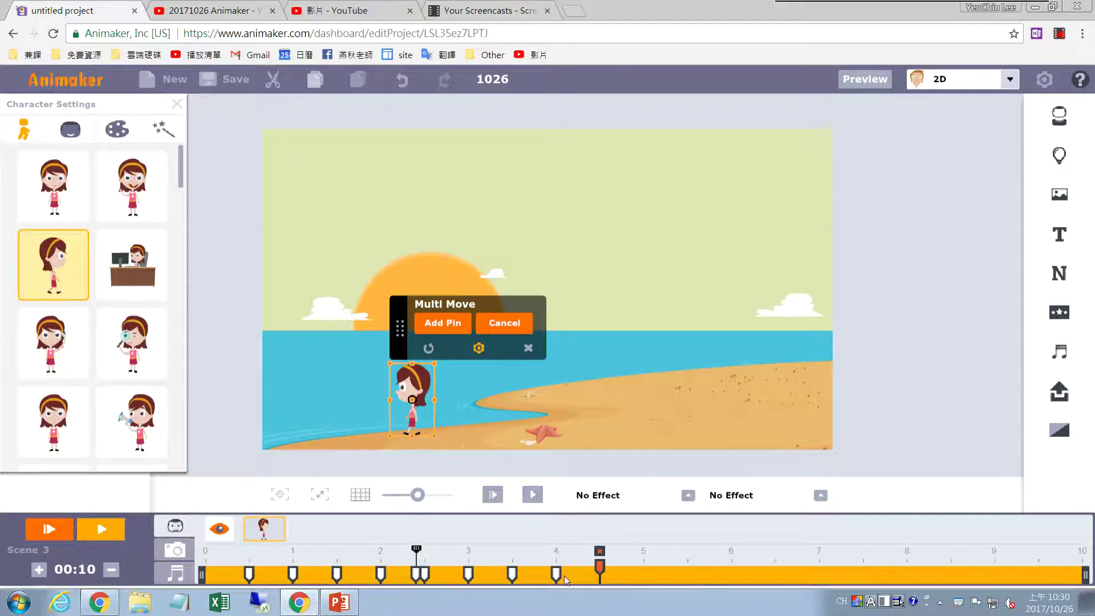
Remove the 2.5-second pin and shift the neighbouring extra pin to about 2.6 seconds
click(425, 575)
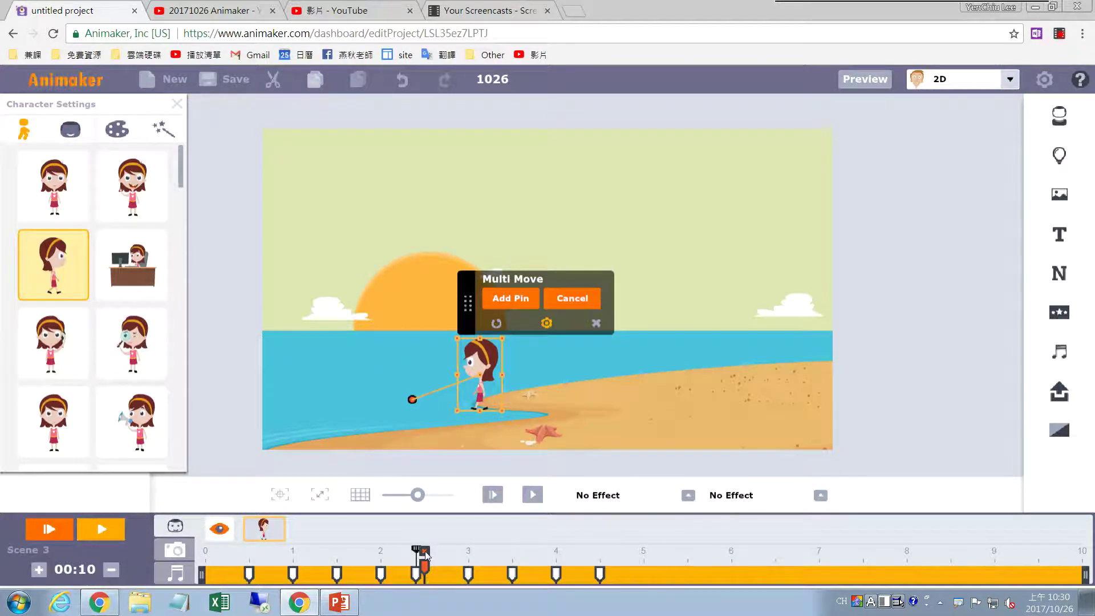
click(415, 572)
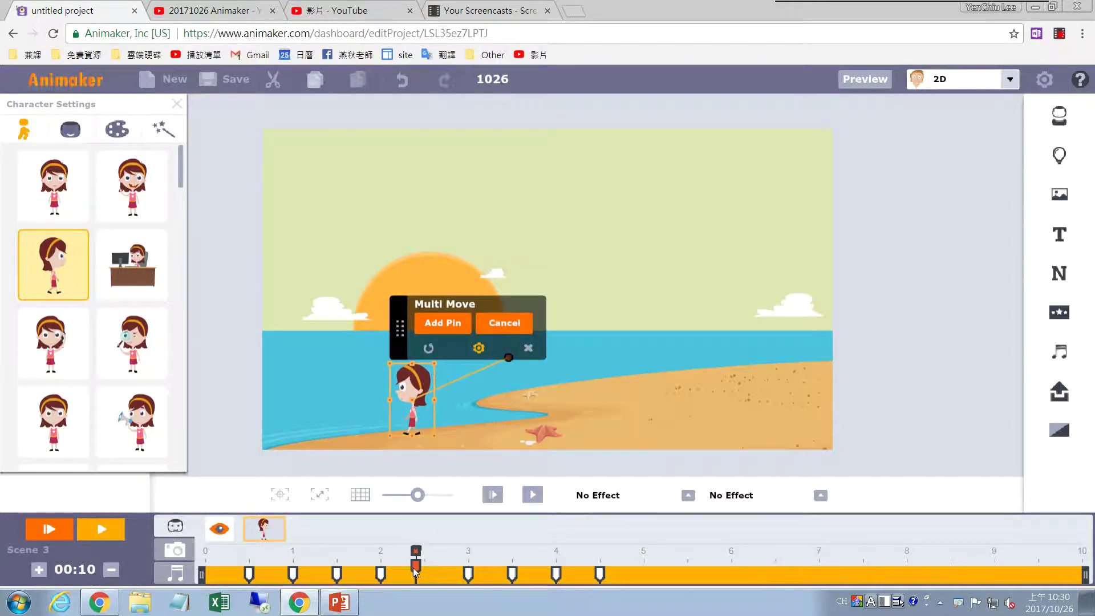
drag(415, 568, 433, 568)
Shift the last pin from 4.5 to 5 seconds and play the scene
click(600, 572)
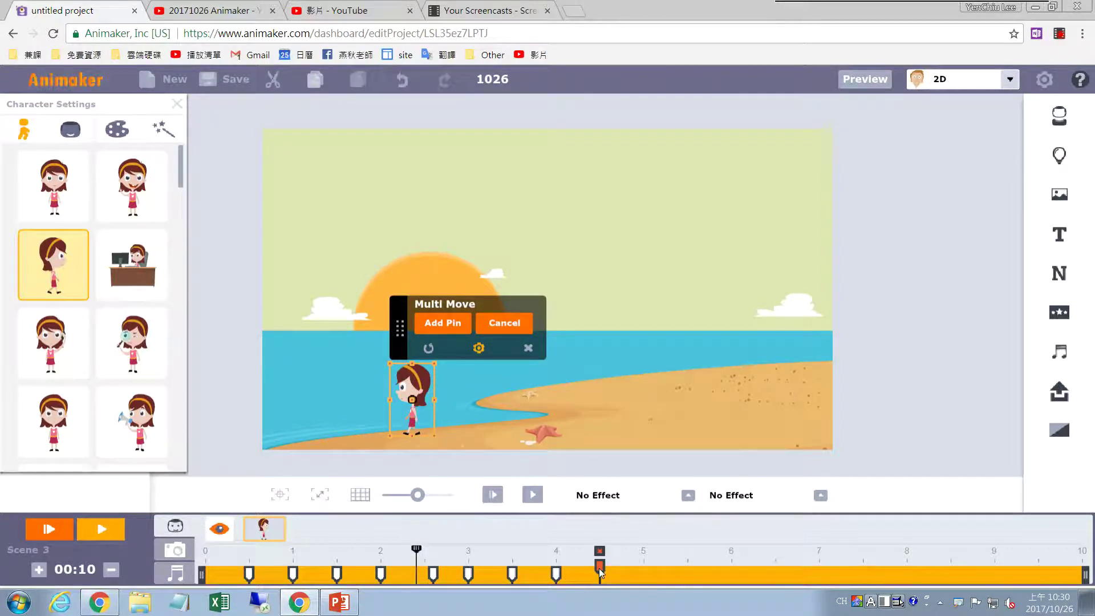
drag(600, 567, 643, 567)
click(108, 531)
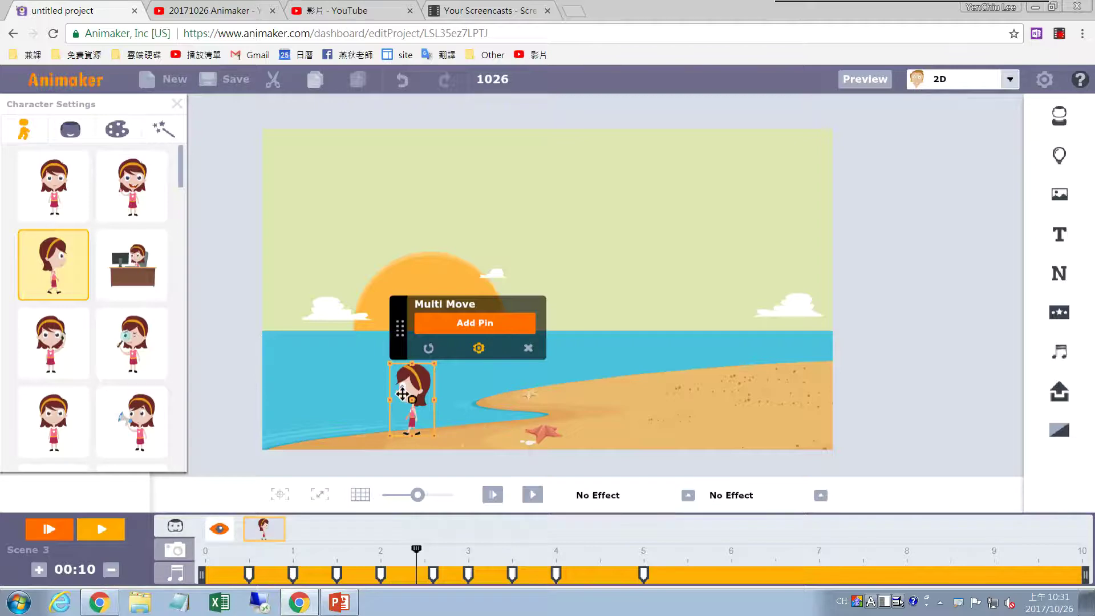
Delete the girl from scene 3 and add the green mummy character in her place
key(Delete)
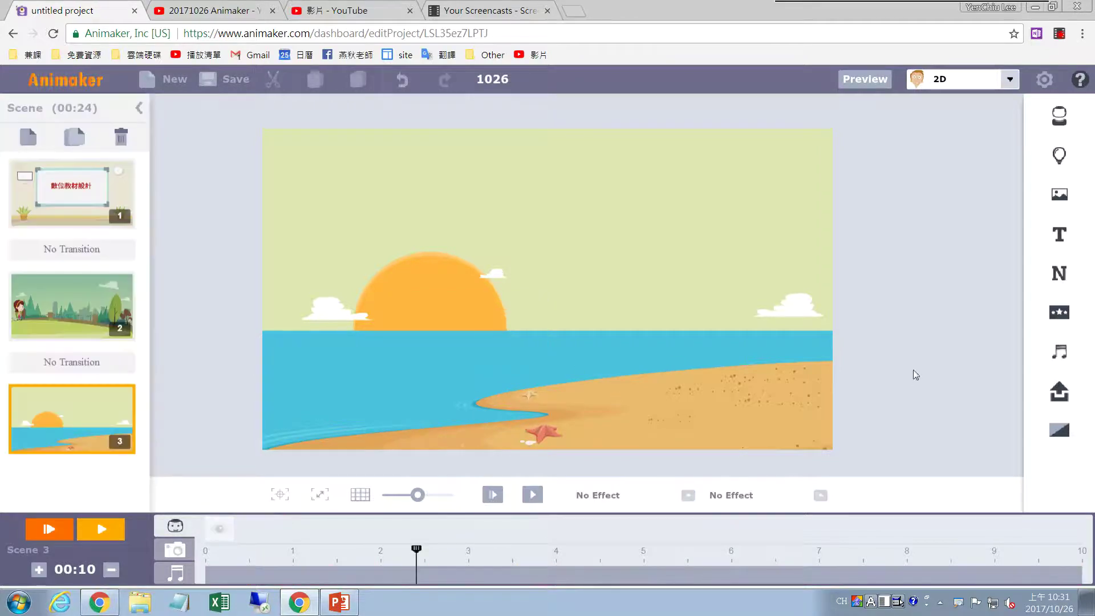
click(1037, 118)
click(880, 236)
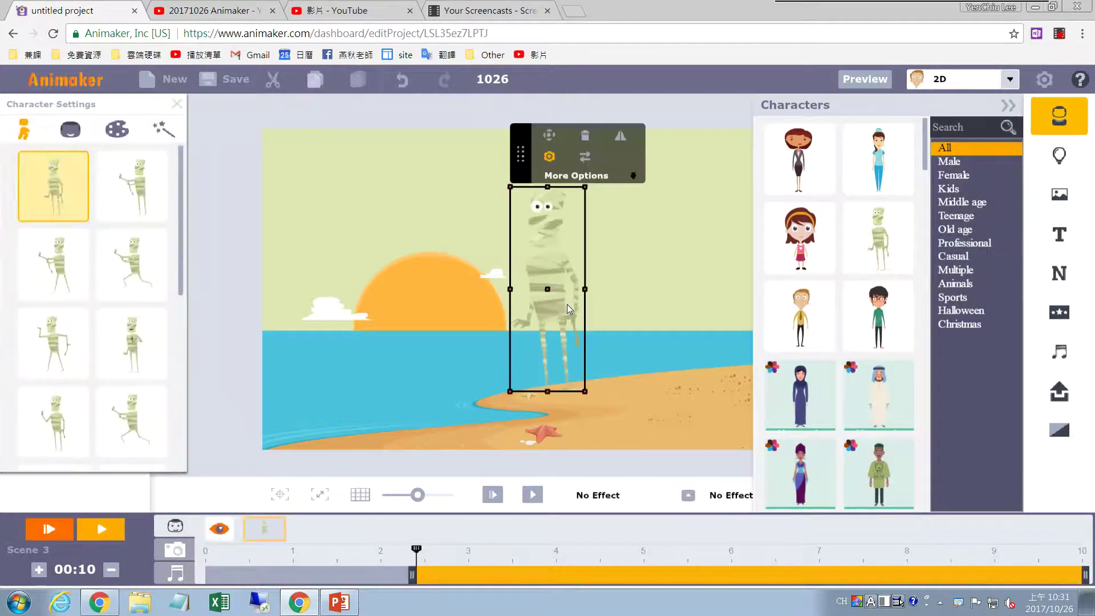
Give the mummy the pose with raised arms and place it at about half its original size at the beach's right end
click(134, 200)
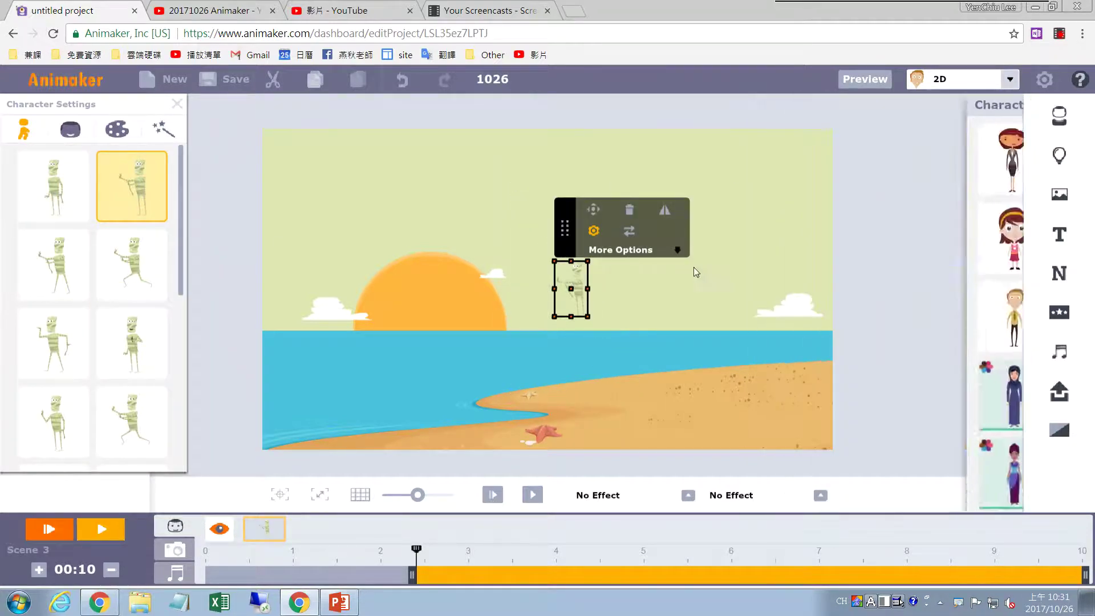
drag(581, 283, 781, 286)
drag(824, 325, 783, 310)
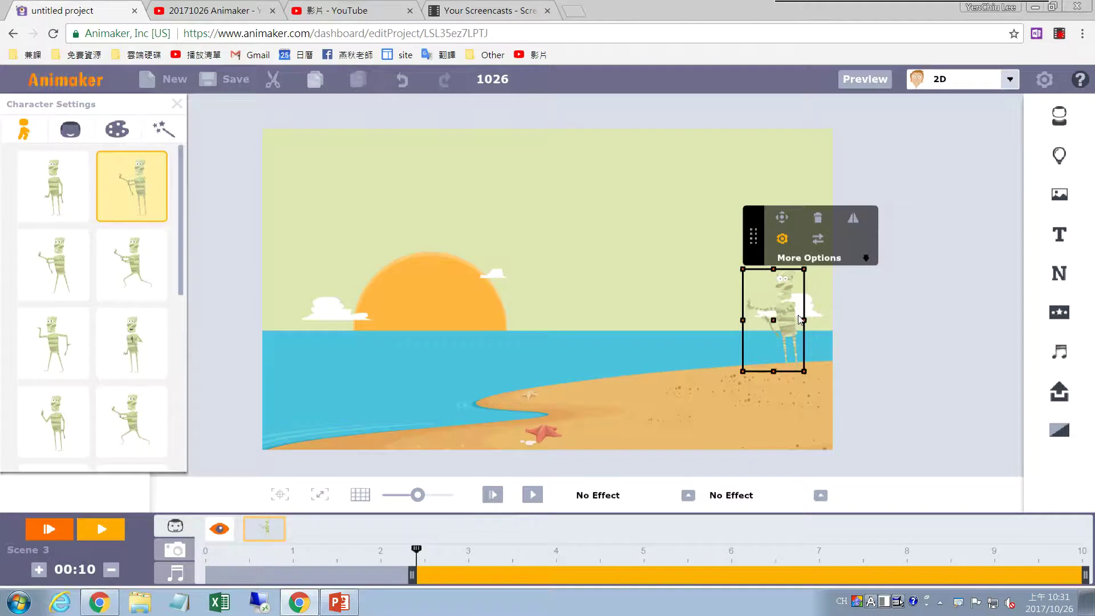
Start a Multi Move for the mummy and extend its timeline bar back to 0 seconds
click(778, 215)
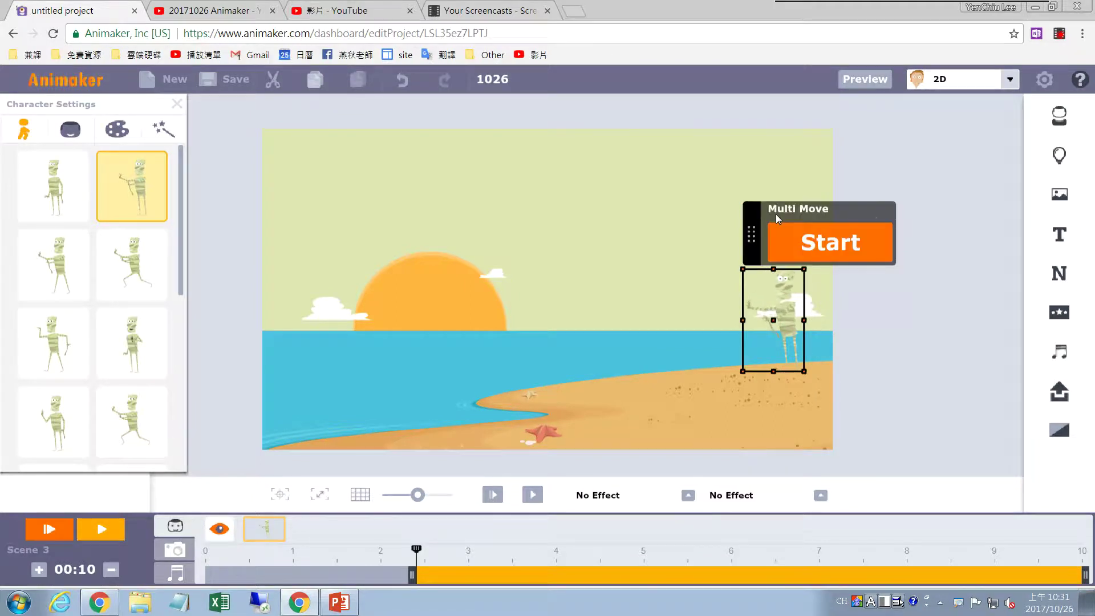
click(799, 243)
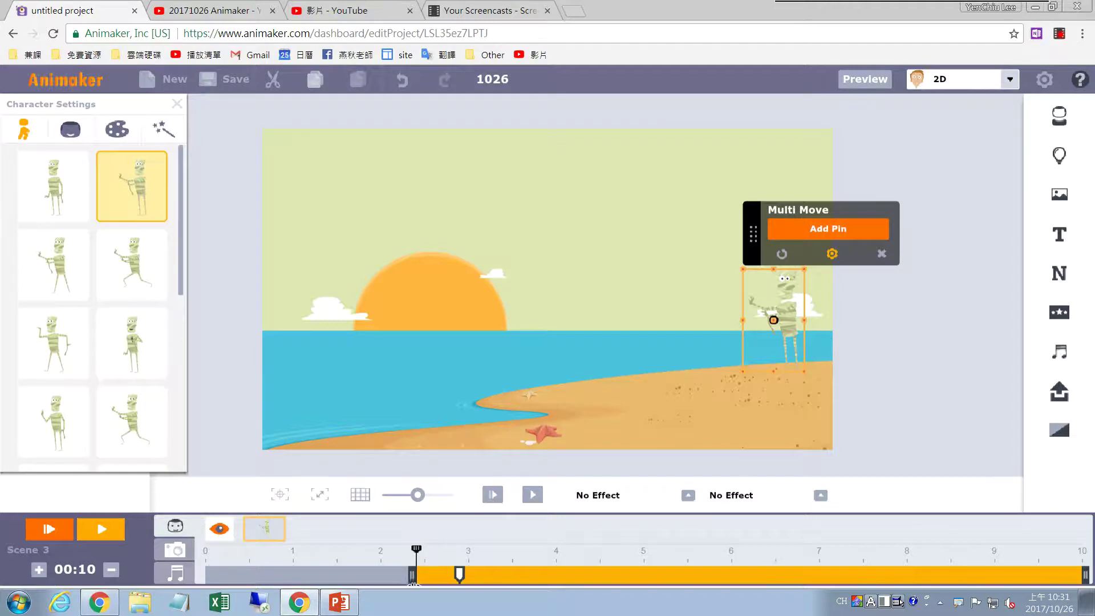
drag(405, 579, 201, 576)
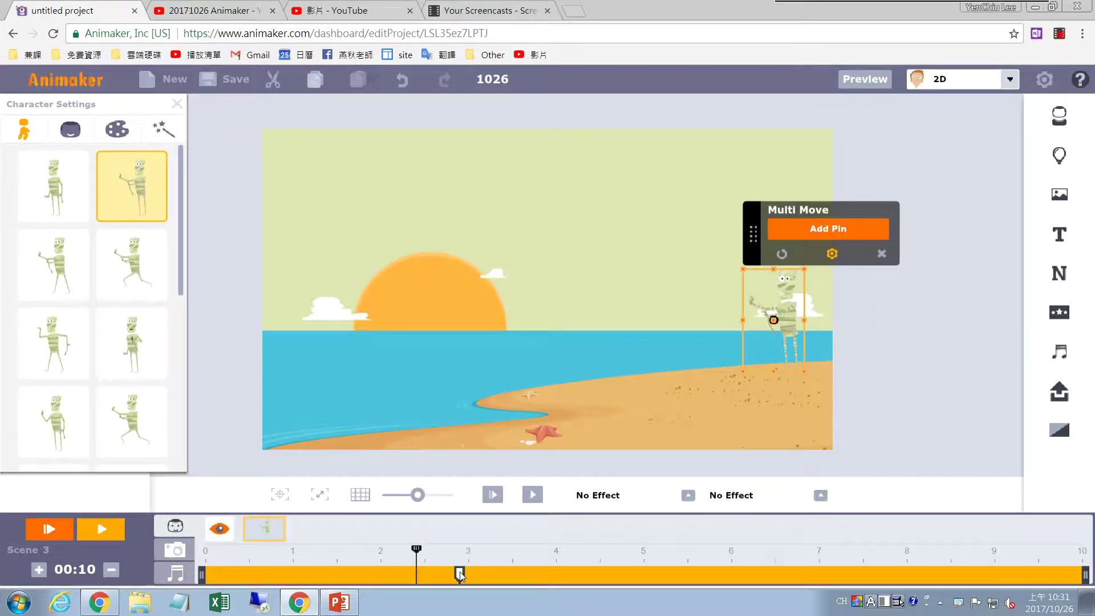
Discard the mummy's Multi Move and restart it from 0 seconds
click(881, 253)
click(264, 528)
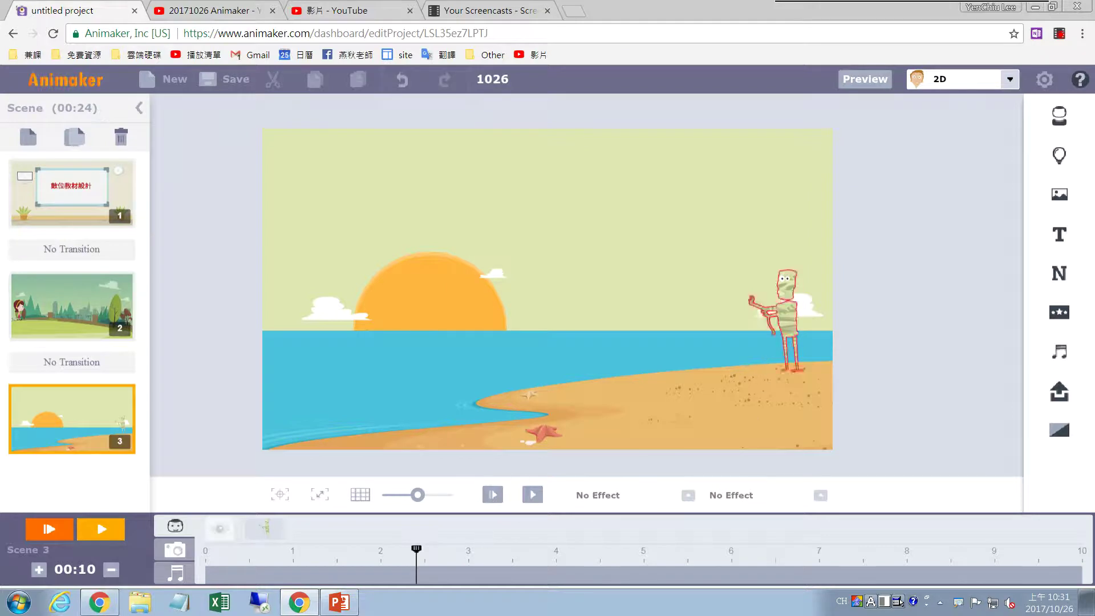
click(460, 550)
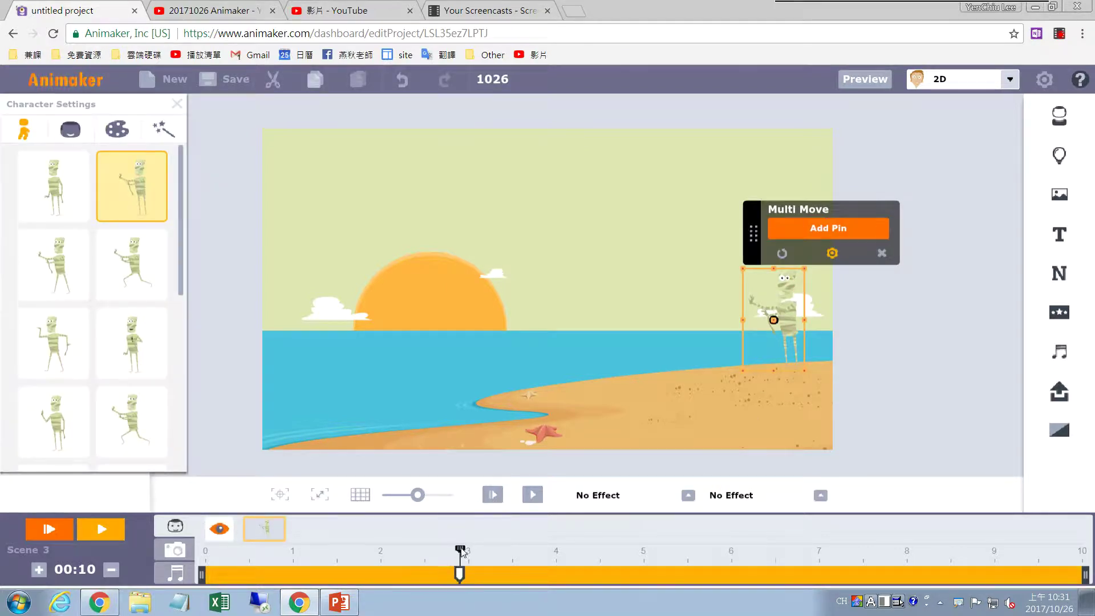
click(773, 317)
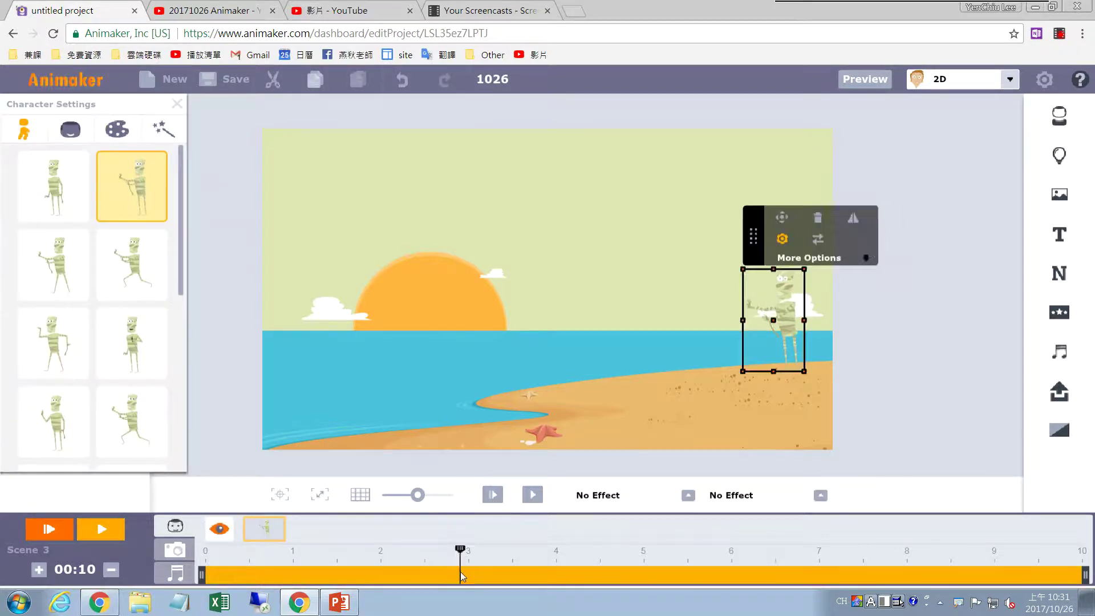
click(782, 217)
click(803, 246)
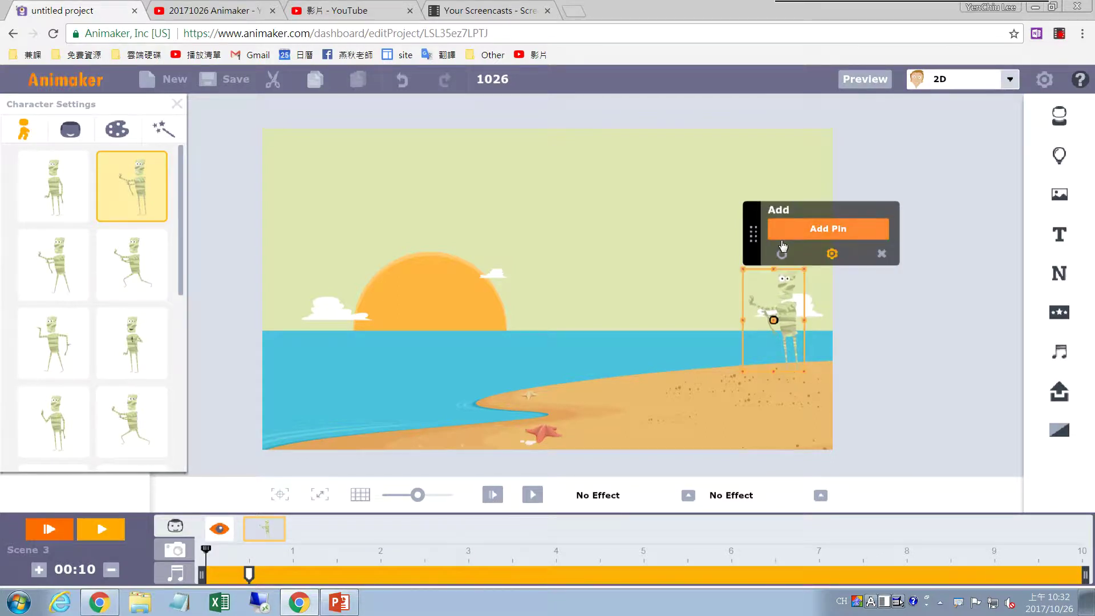
Move the mummy left in stages to the sand below the sun, adding pins every half second up to 3 seconds, and play the scene
mouse_move(791, 311)
mouse_down()
mouse_move(716, 319)
mouse_move(625, 308)
mouse_move(559, 328)
mouse_move(466, 380)
mouse_move(402, 391)
mouse_up()
click(647, 257)
click(562, 275)
click(513, 310)
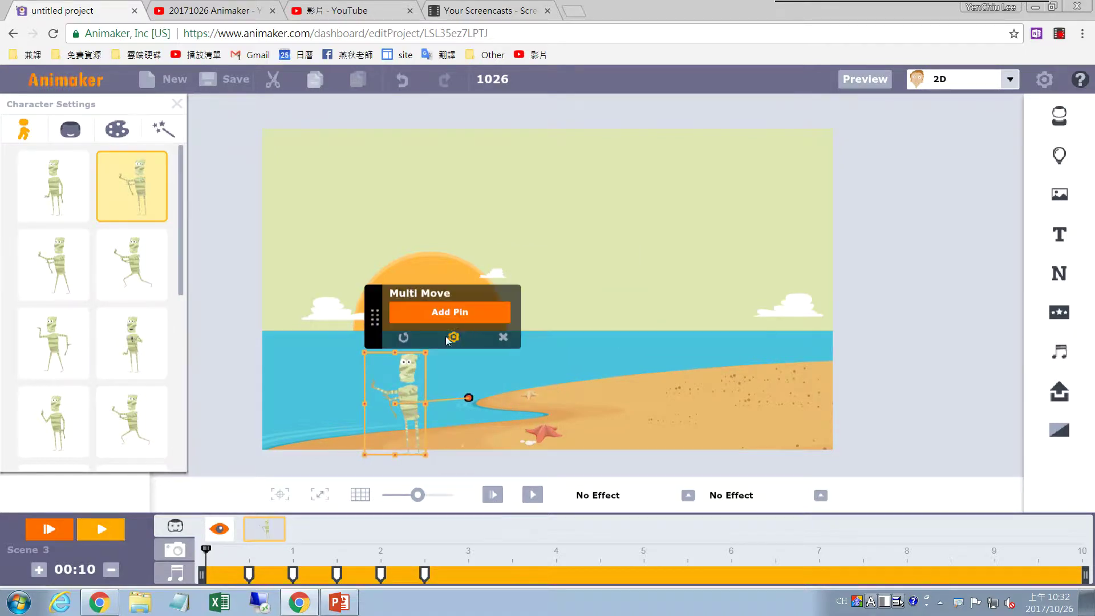
click(122, 533)
Minimize the classroom control window and close the mummy's character settings
click(1029, 45)
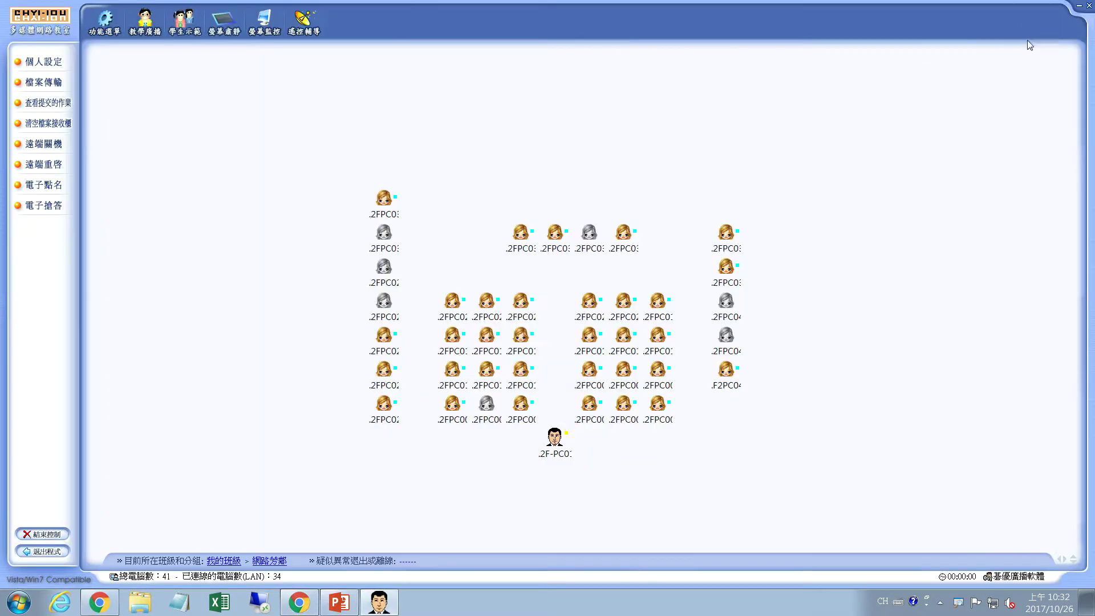
click(1078, 5)
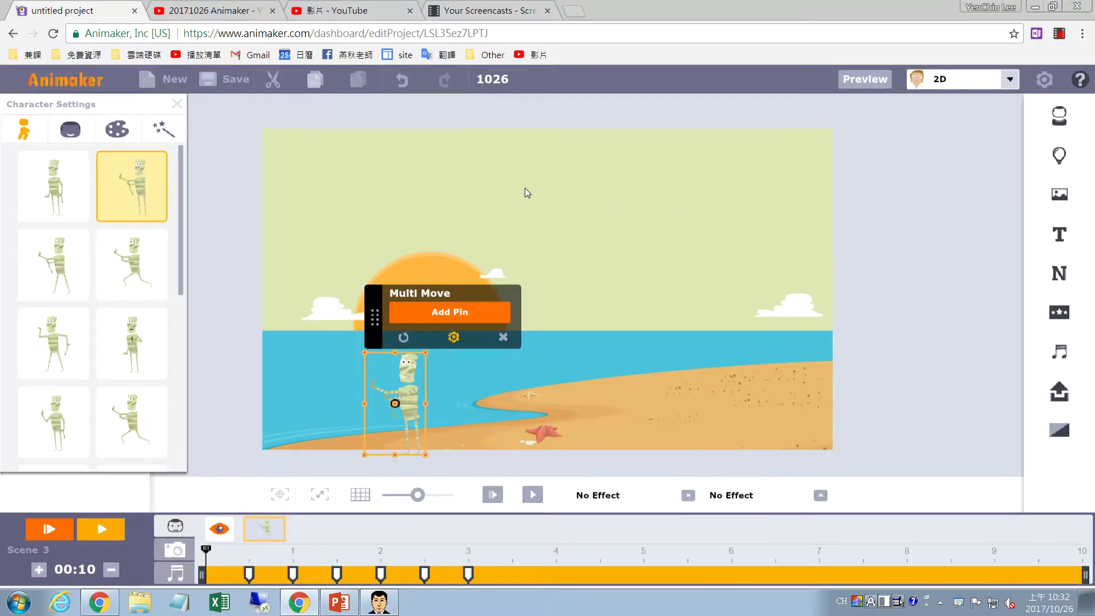
click(178, 105)
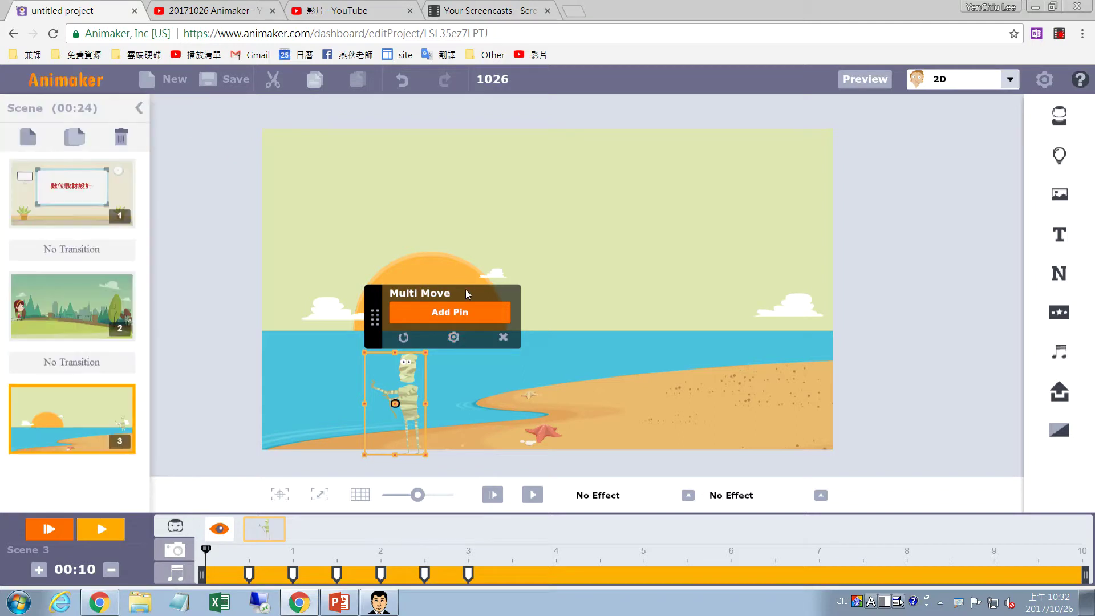
Close the mummy's Multi Move controls, reselect the mummy, and check its position at each pin from 0.5 to 3 seconds
click(503, 337)
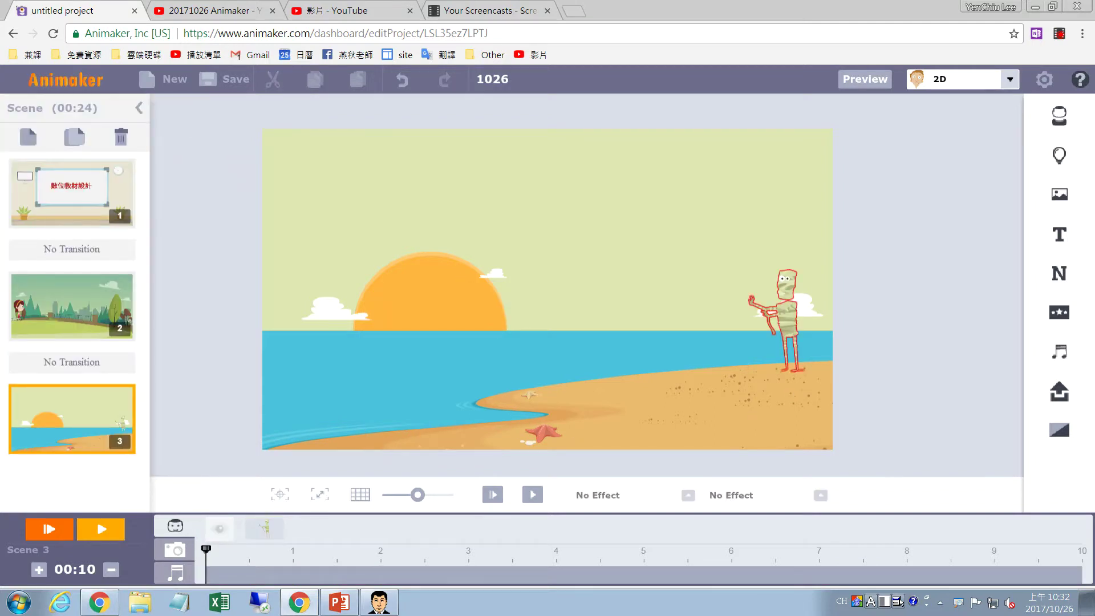
click(784, 311)
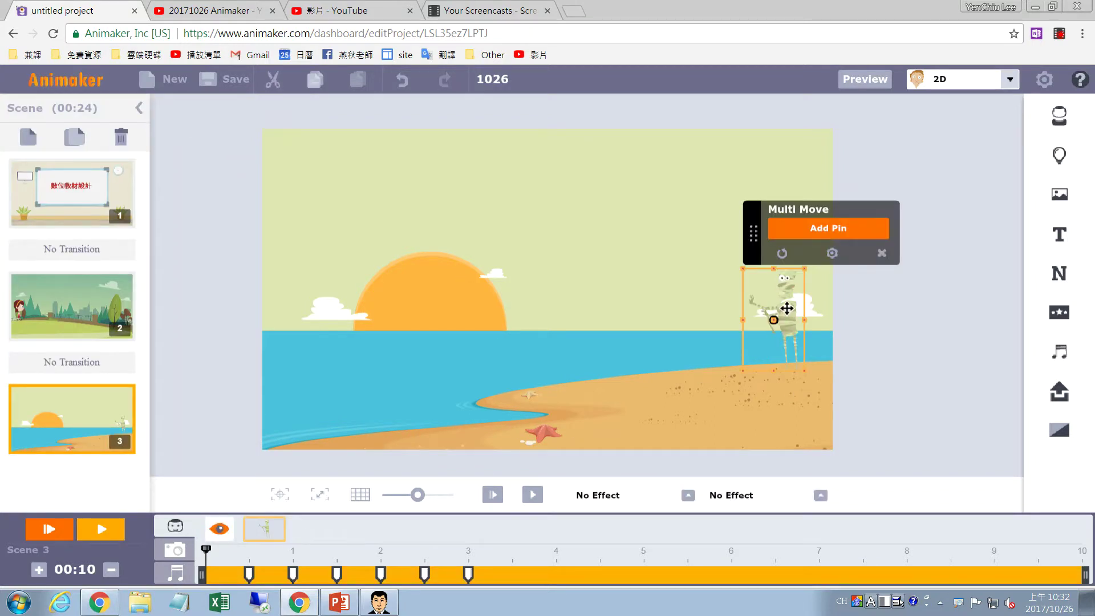
click(248, 573)
click(293, 573)
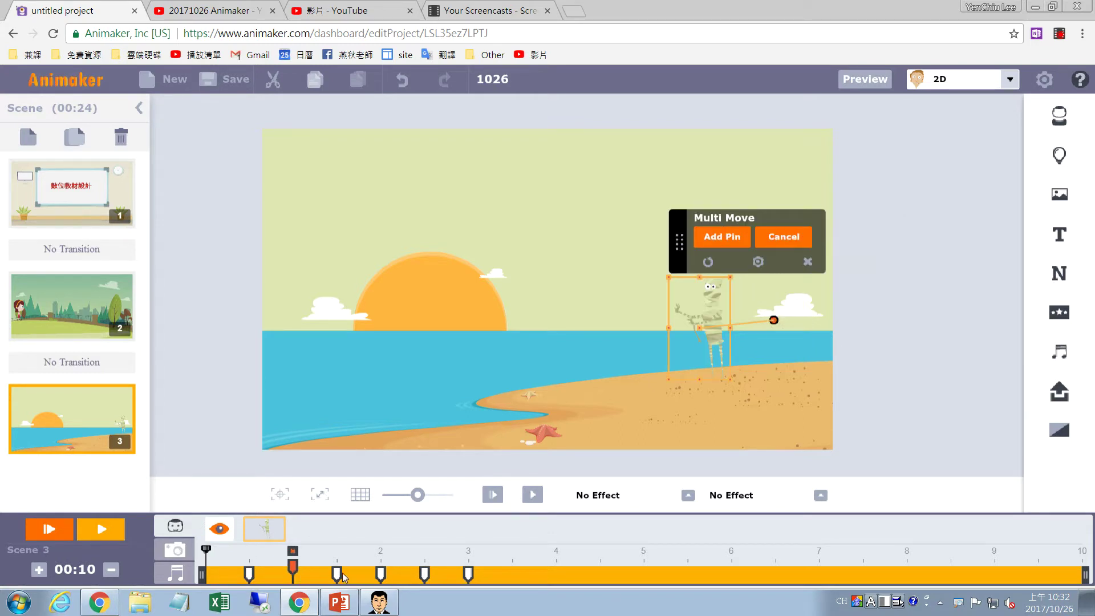
click(341, 573)
click(381, 573)
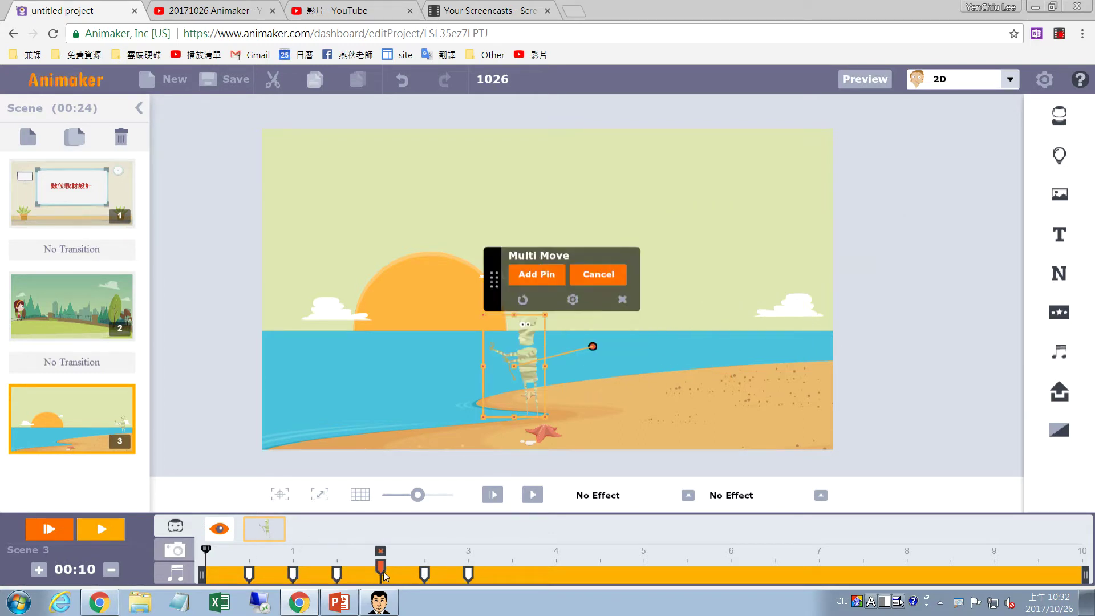
click(425, 572)
click(468, 572)
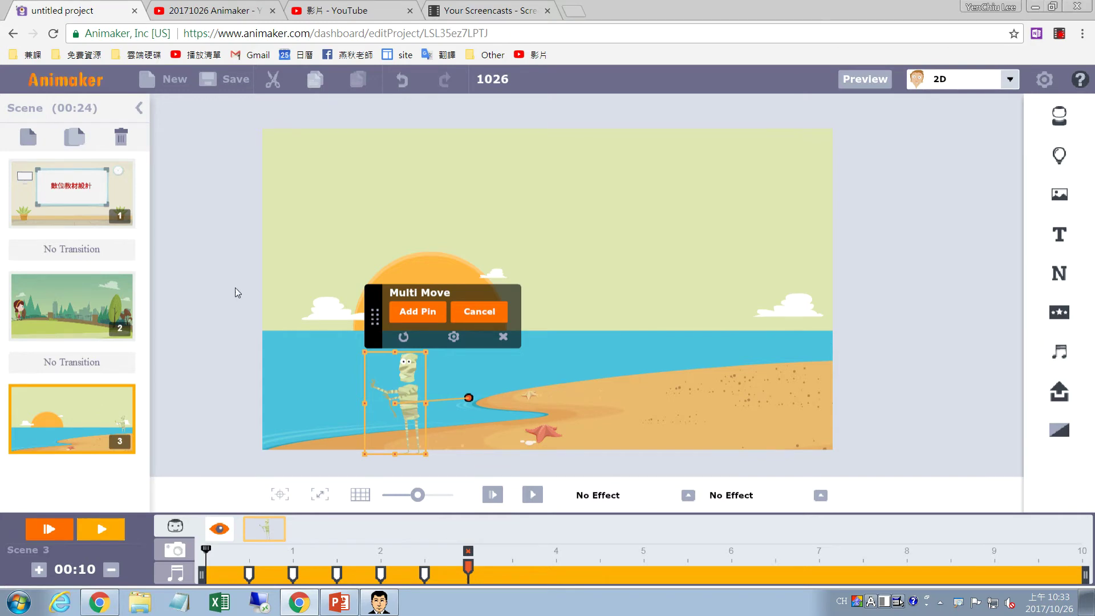
Save the project without using the current scene as its thumbnail image
click(226, 80)
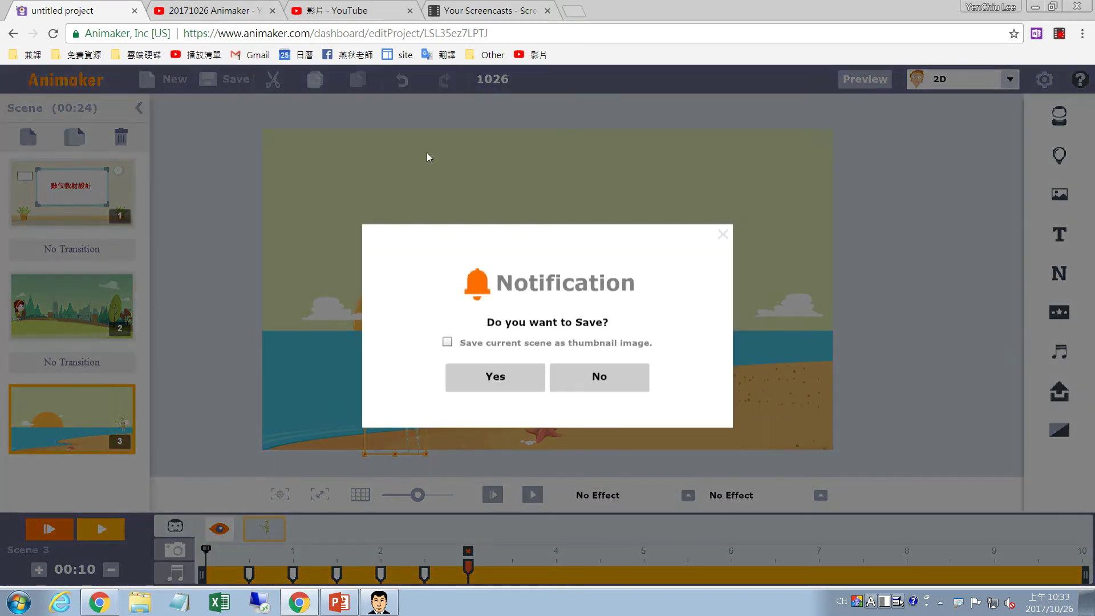
click(531, 381)
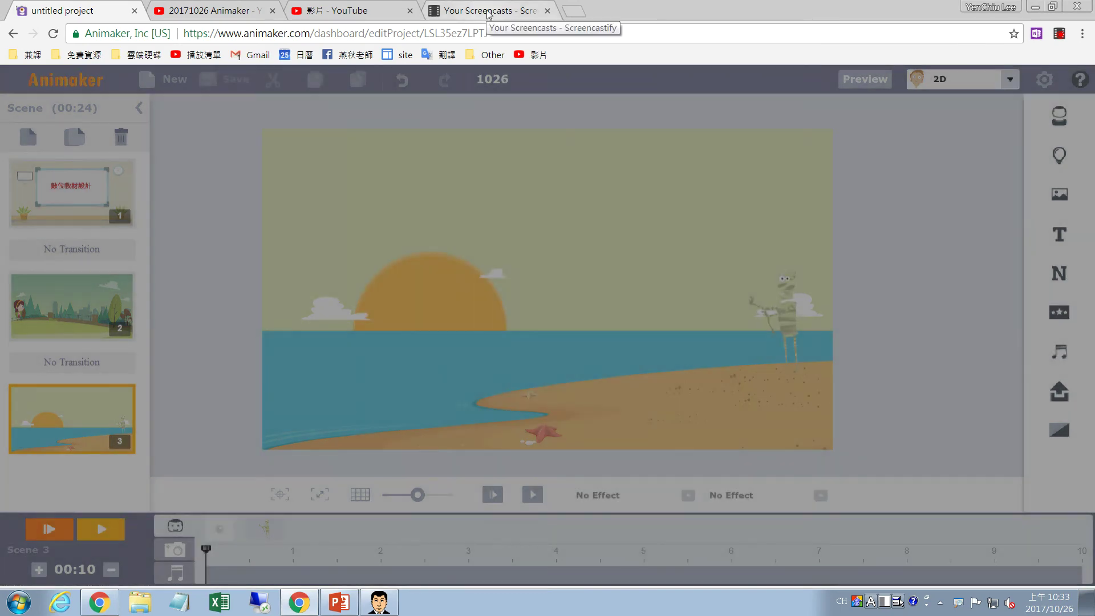